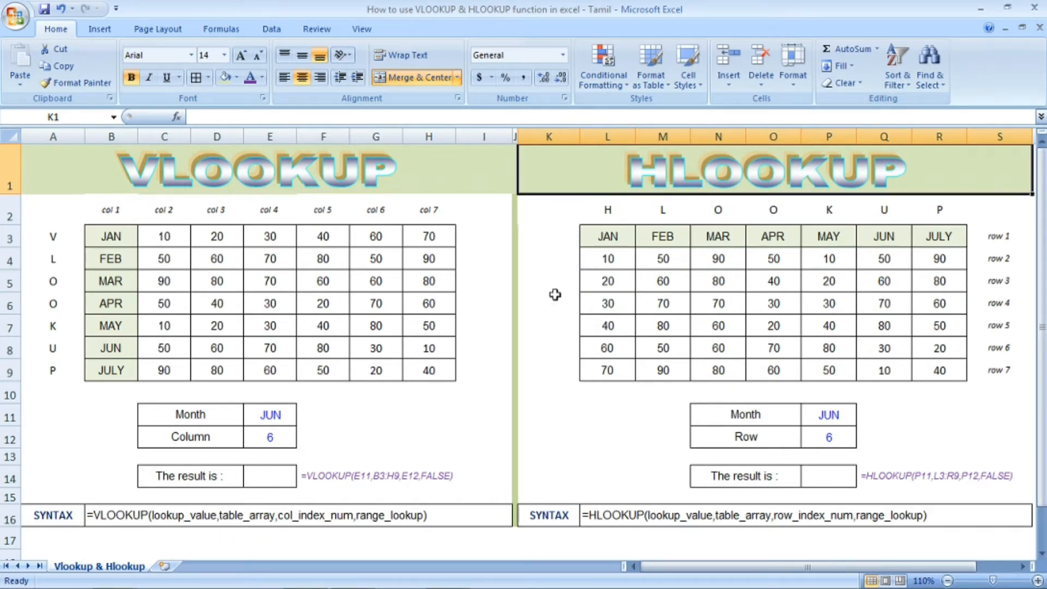
# - Examine the VLOOKUP table and its vertical list of months in B3:B9
pyautogui.click(386, 305)
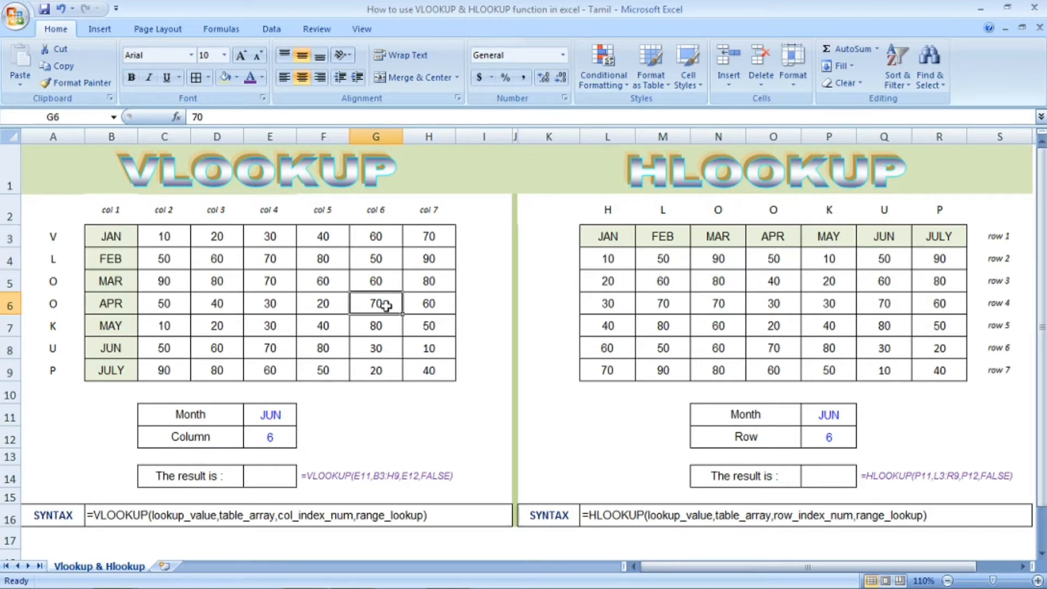
pyautogui.click(261, 283)
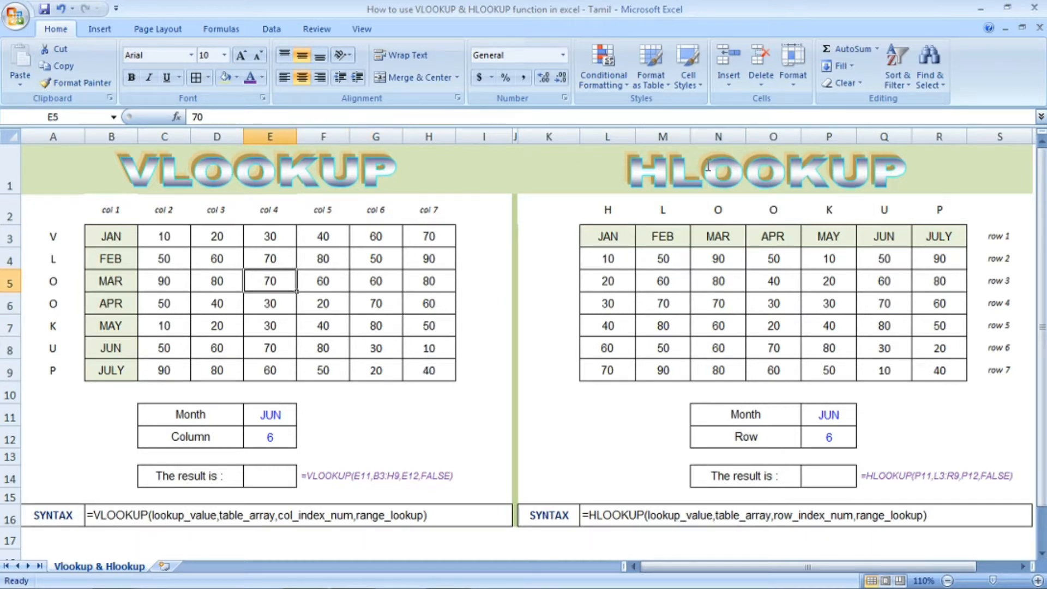
pyautogui.click(339, 266)
pyautogui.click(319, 280)
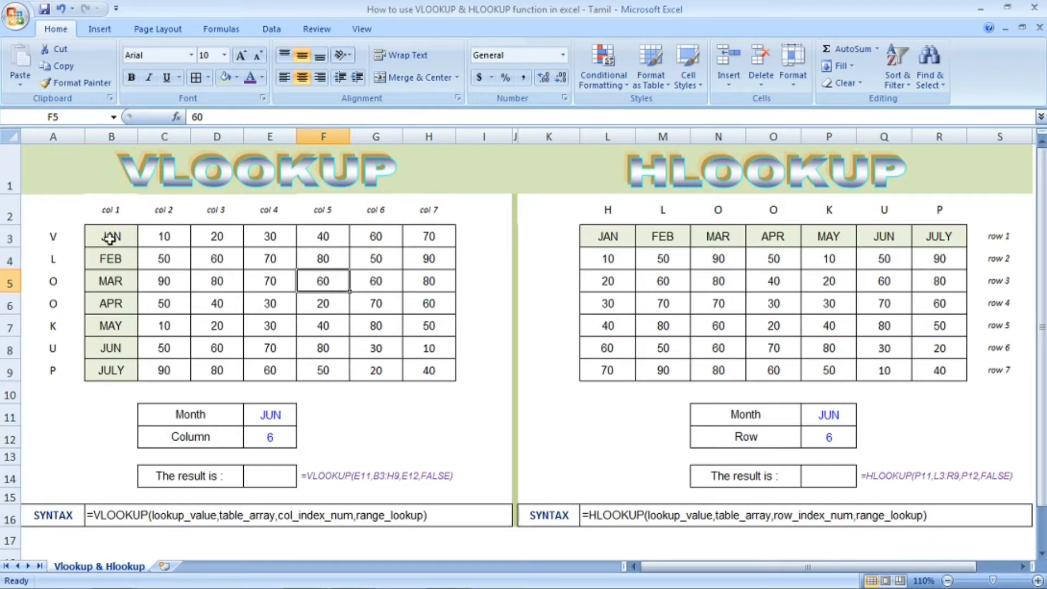
pyautogui.moveTo(111, 238); pyautogui.dragTo(107, 361)
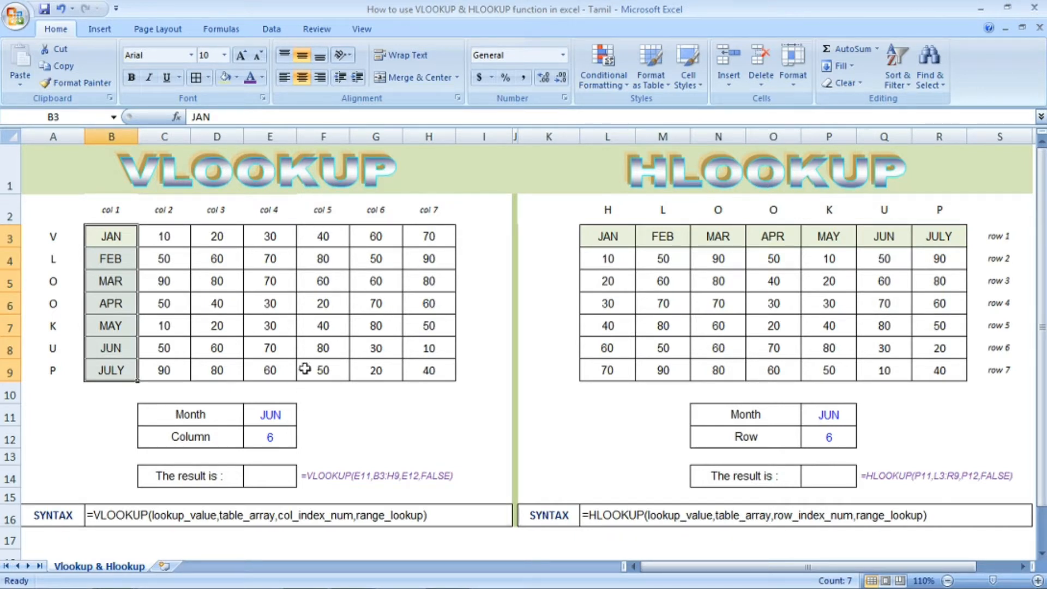
pyautogui.click(331, 297)
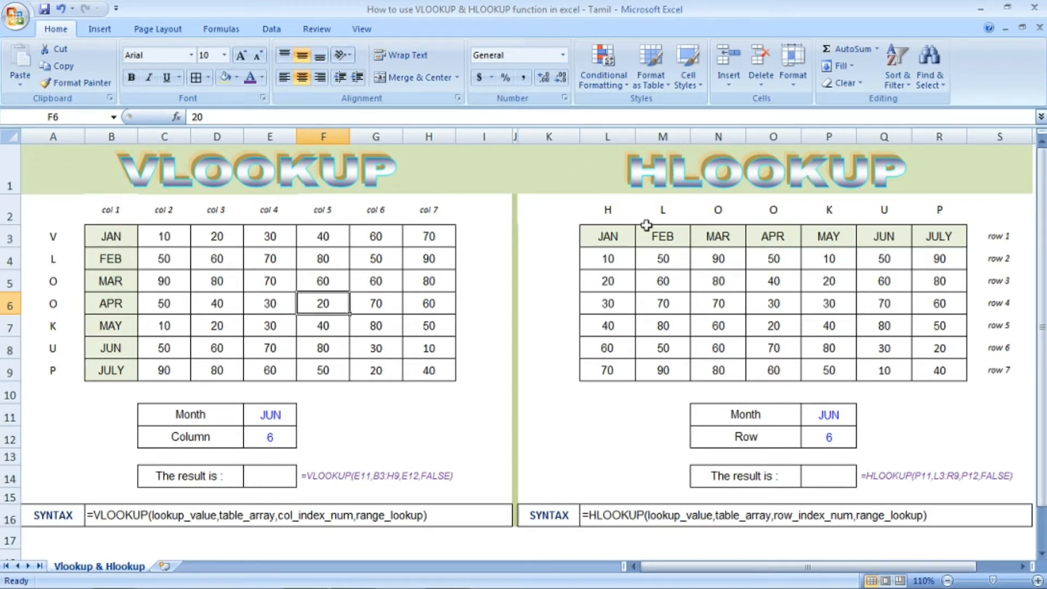
# - Examine the horizontal month headings in L3:R3 of the HLOOKUP table
pyautogui.click(605, 238)
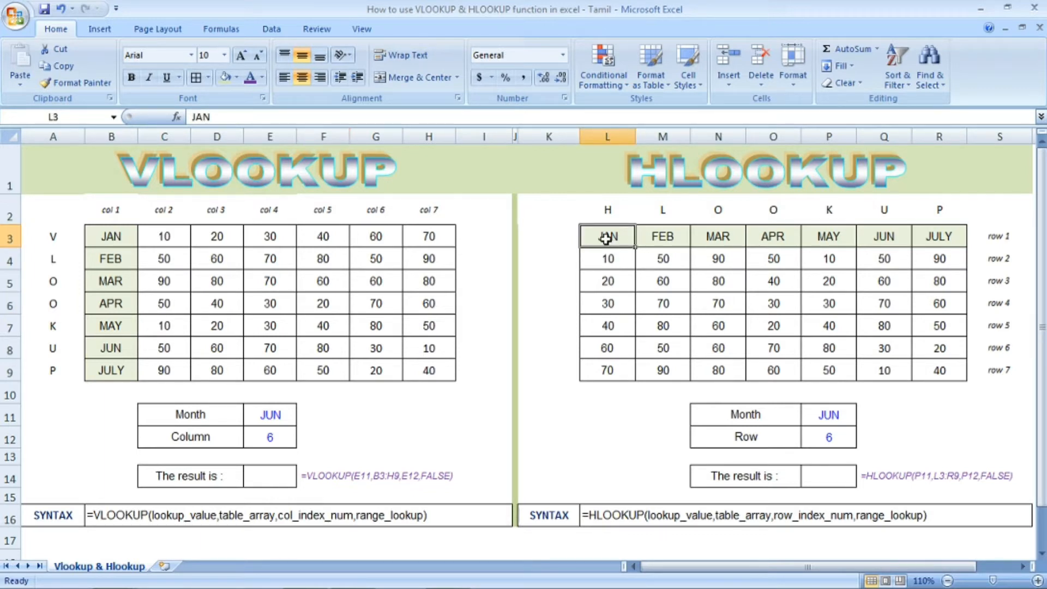
pyautogui.hotkey('shift', 'Right')
pyautogui.hotkey('shift', 'Right')
pyautogui.hotkey('shift', 'Right')
pyautogui.hotkey('shift', 'Right')
pyautogui.hotkey('shift', 'Right')
pyautogui.hotkey('shift', 'Right')
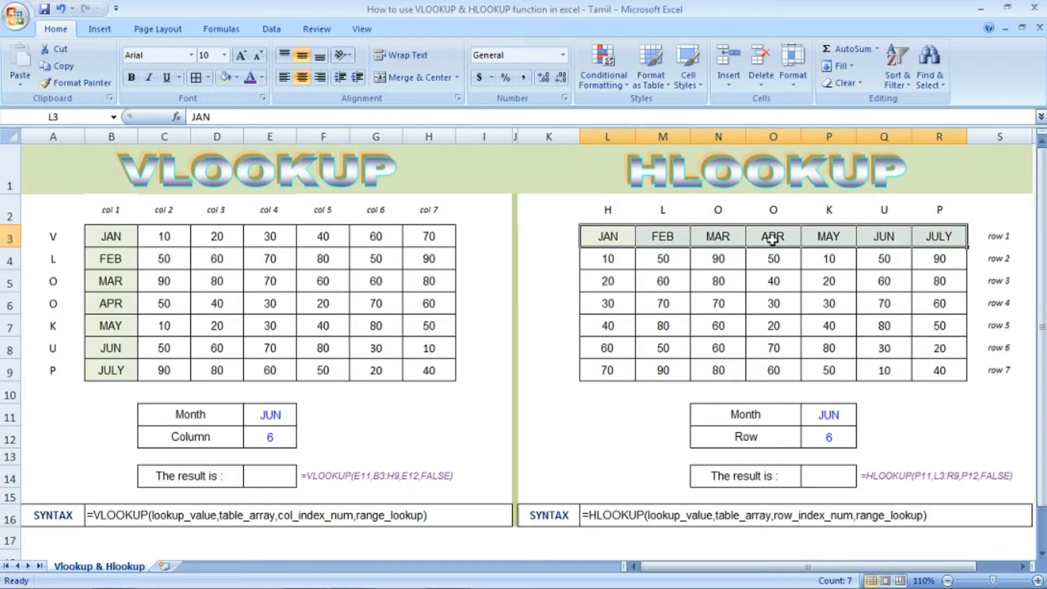
pyautogui.click(775, 320)
pyautogui.click(715, 321)
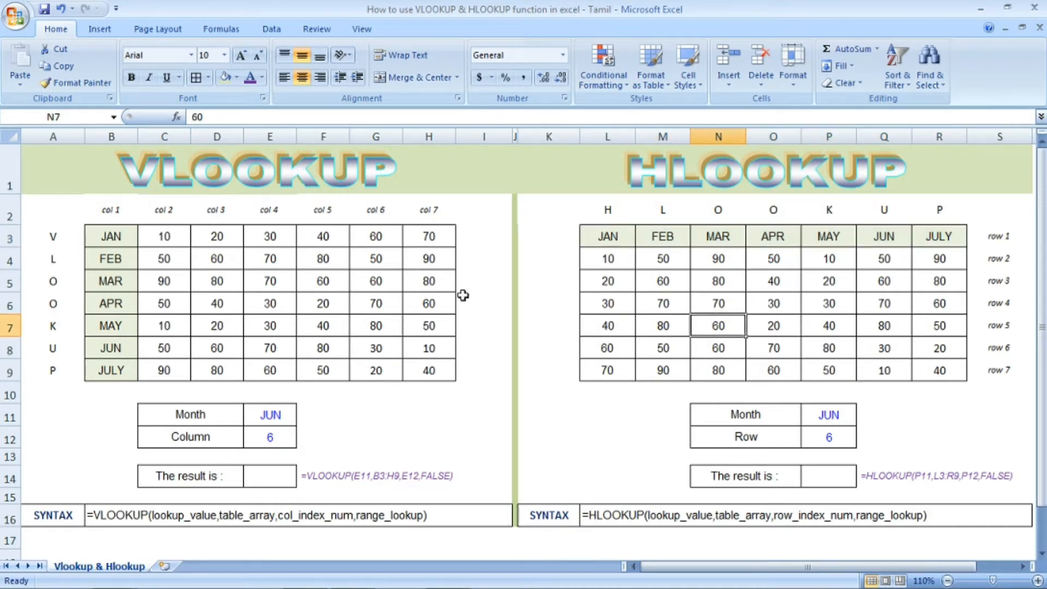
# - Review the VLOOKUP month and column criteria and locate the matching JUN row and col 6 cell in the table
pyautogui.click(267, 301)
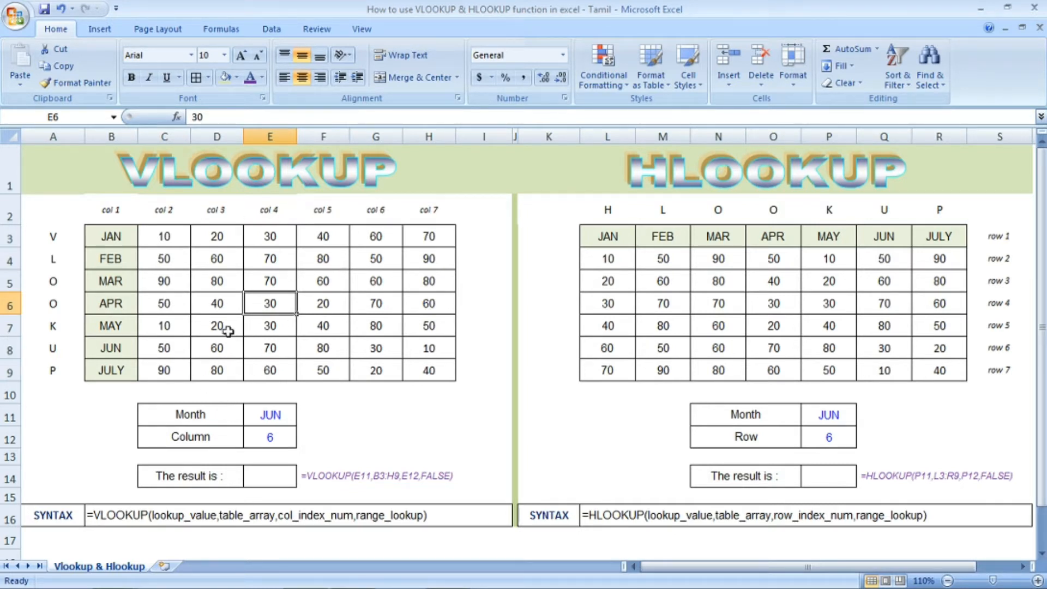
pyautogui.click(213, 414)
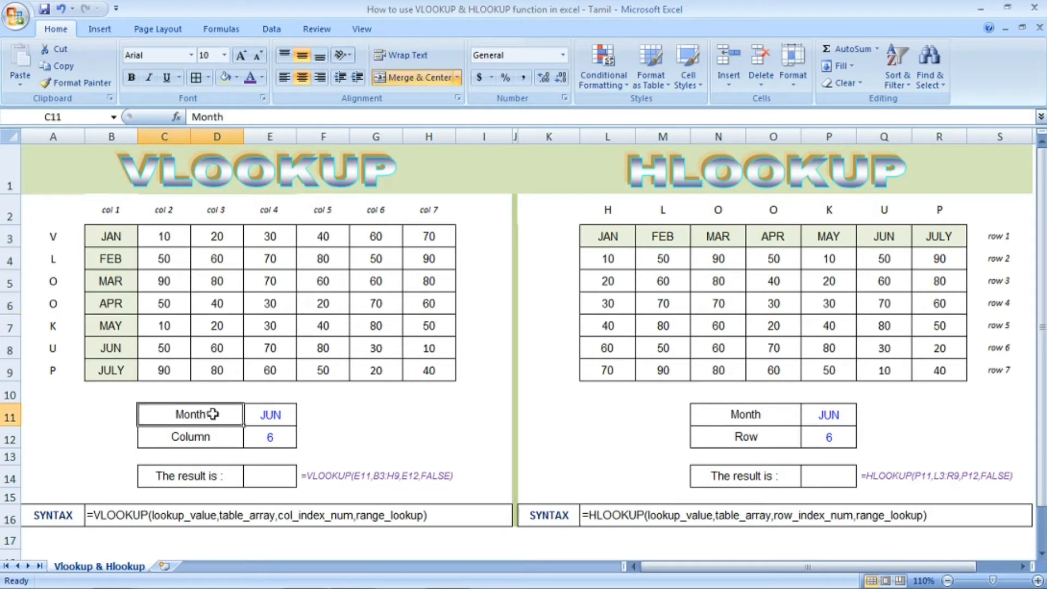
pyautogui.click(271, 414)
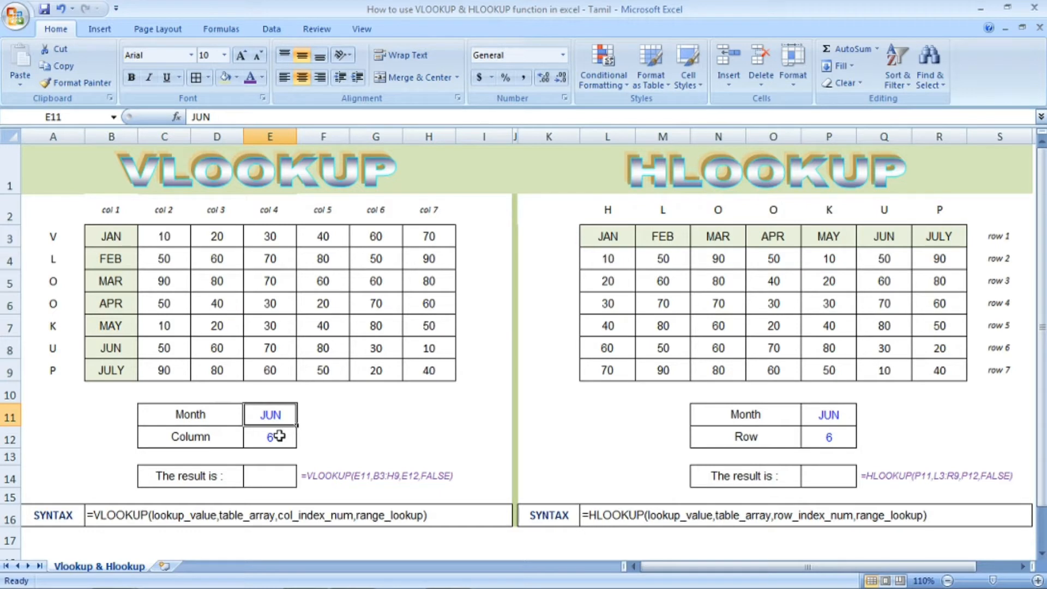
pyautogui.click(279, 436)
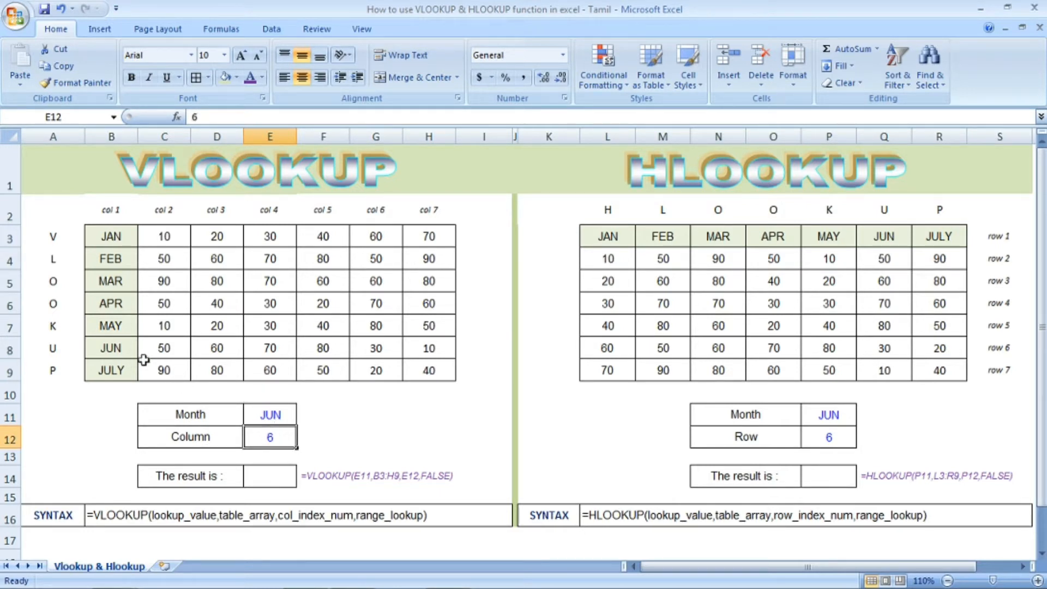
pyautogui.click(110, 349)
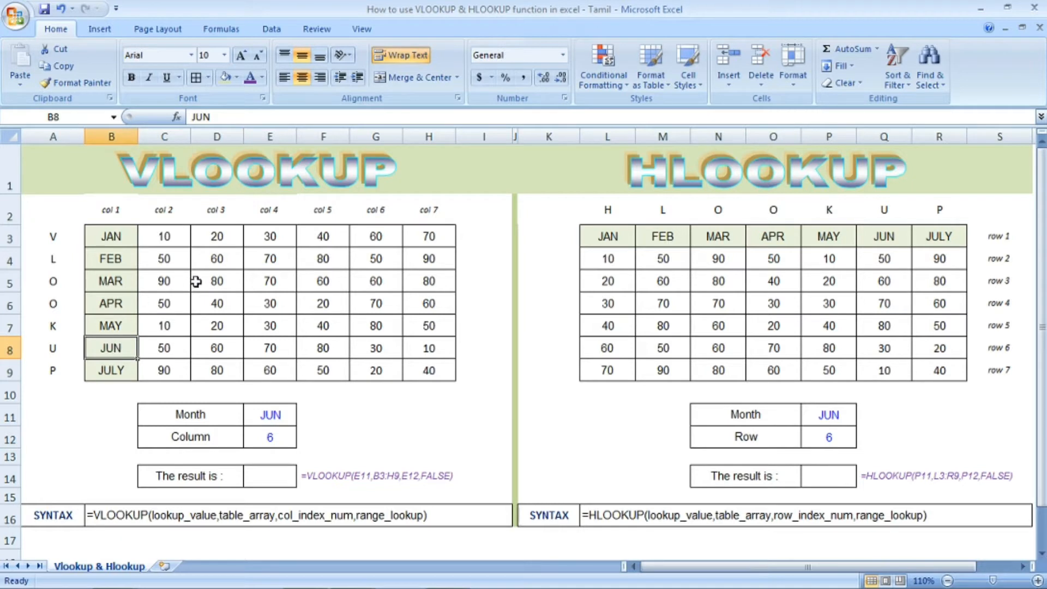
pyautogui.click(116, 208)
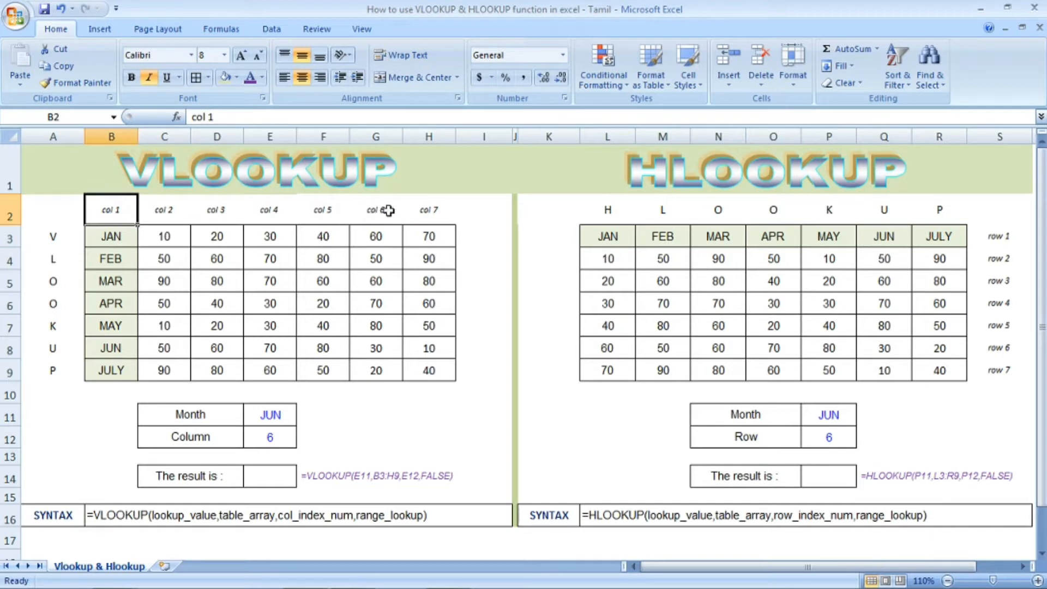
pyautogui.click(380, 348)
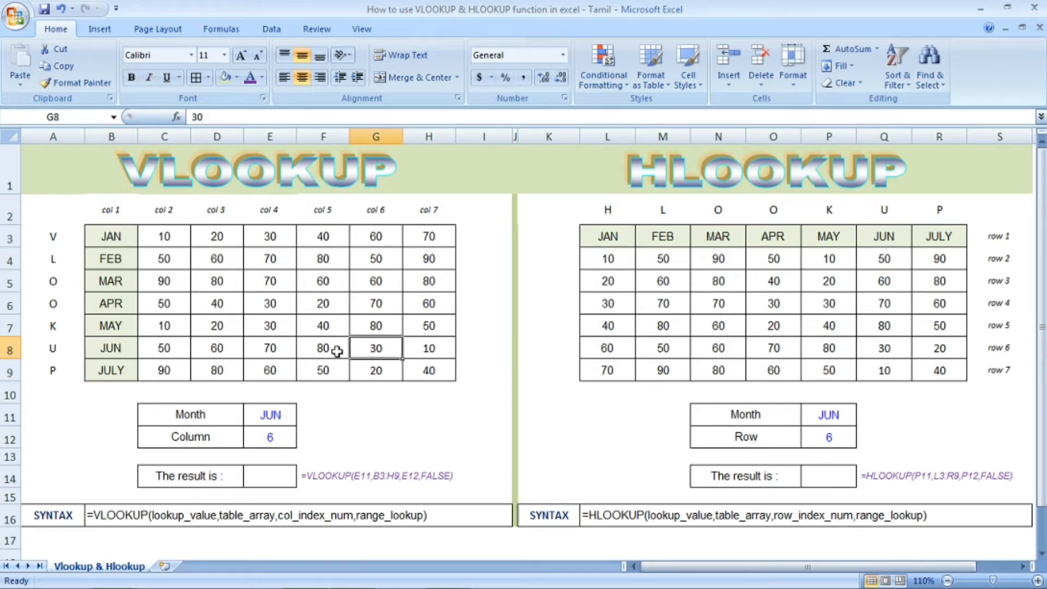
# - Begin a VLOOKUP formula in result cell E14 with E11 as the lookup value and B3:H9 as the table array
pyautogui.click(277, 473)
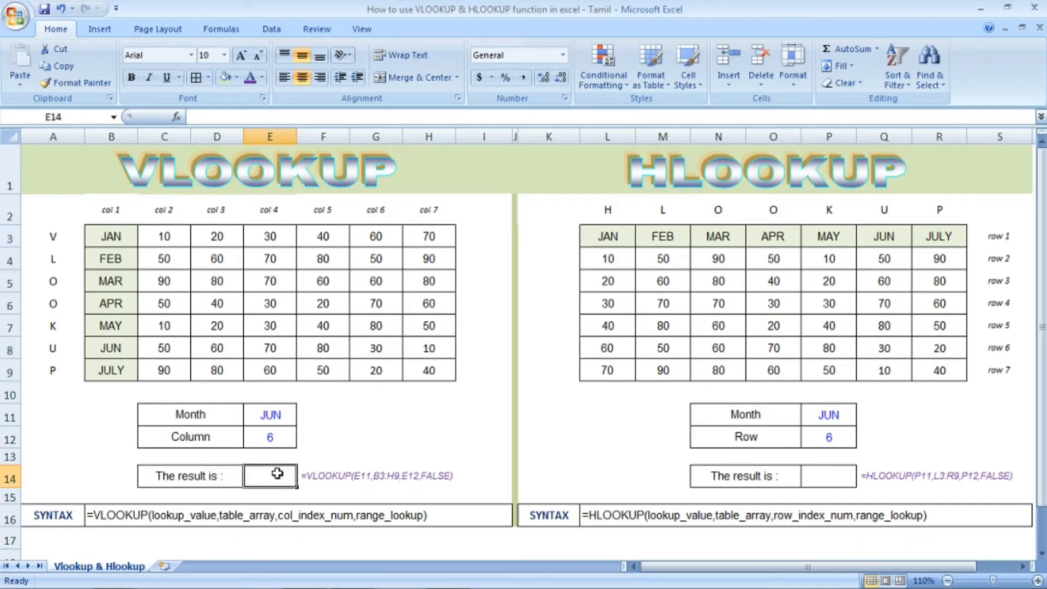
pyautogui.write('=VLOOK')
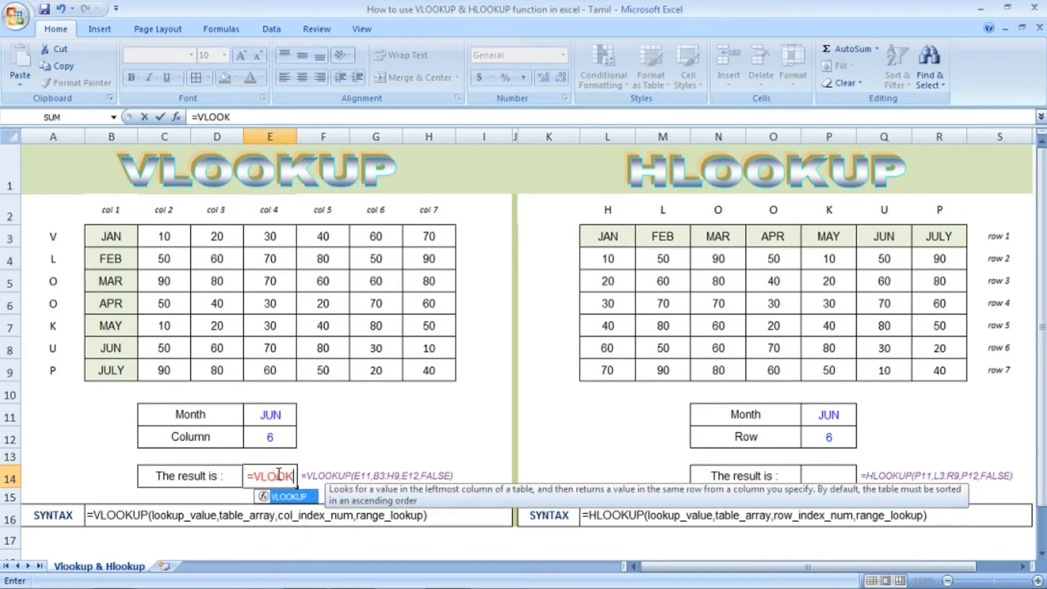
pyautogui.write('UP(')
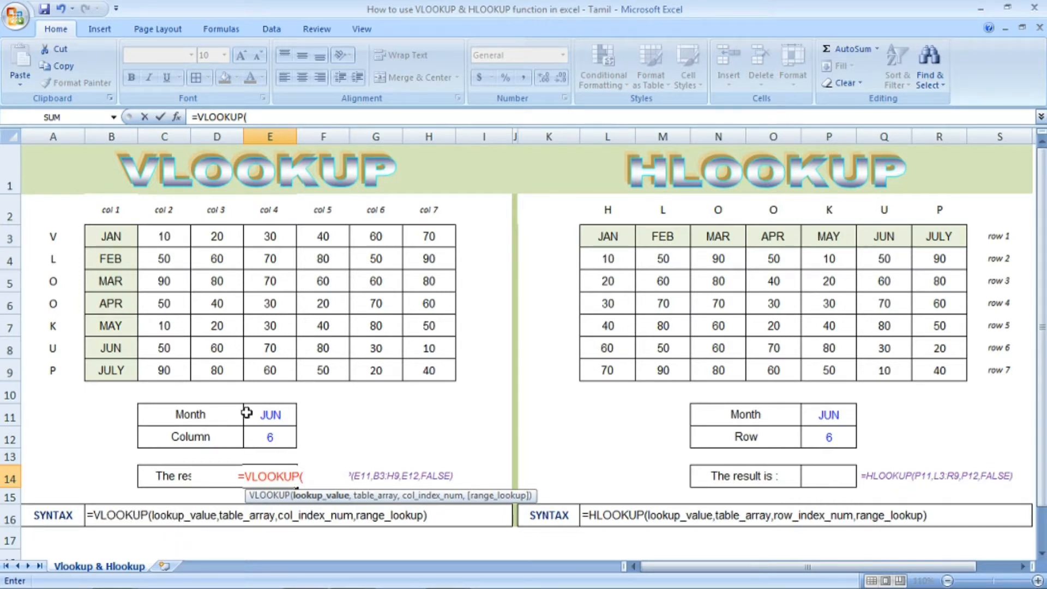
pyautogui.click(275, 413)
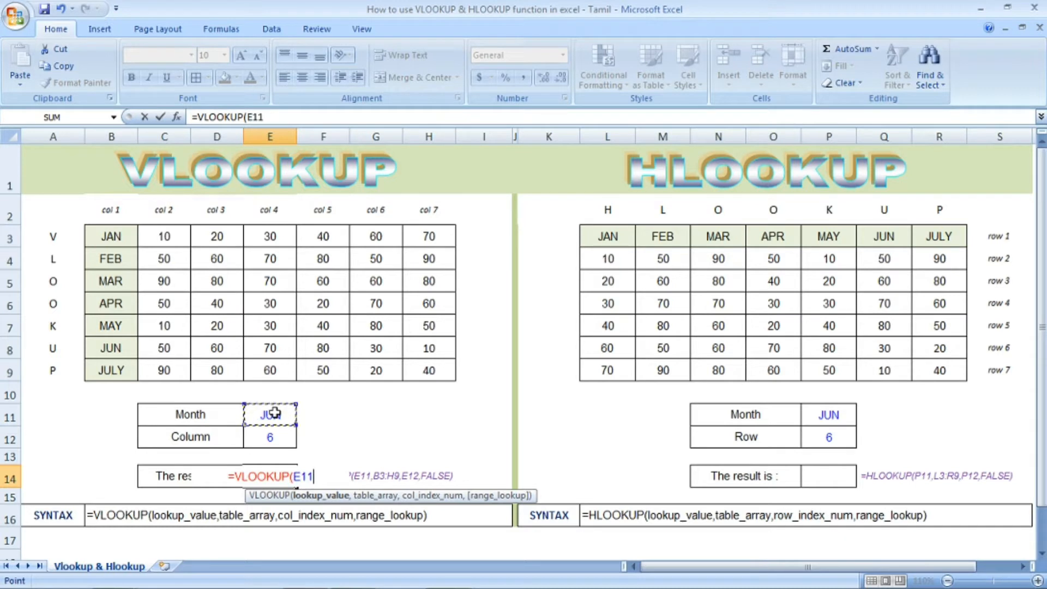
pyautogui.write(',')
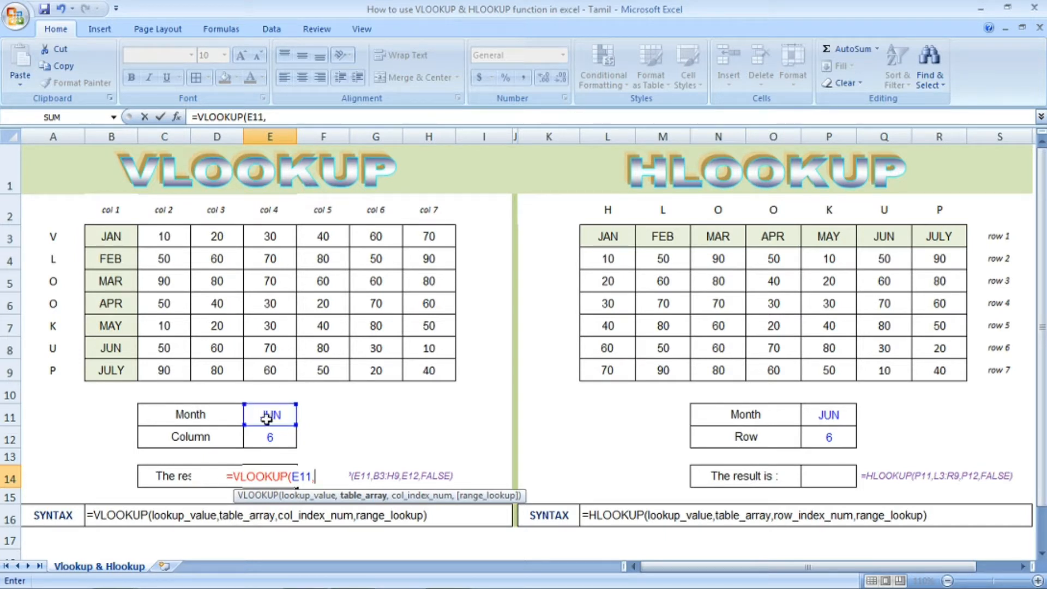
pyautogui.click(118, 236)
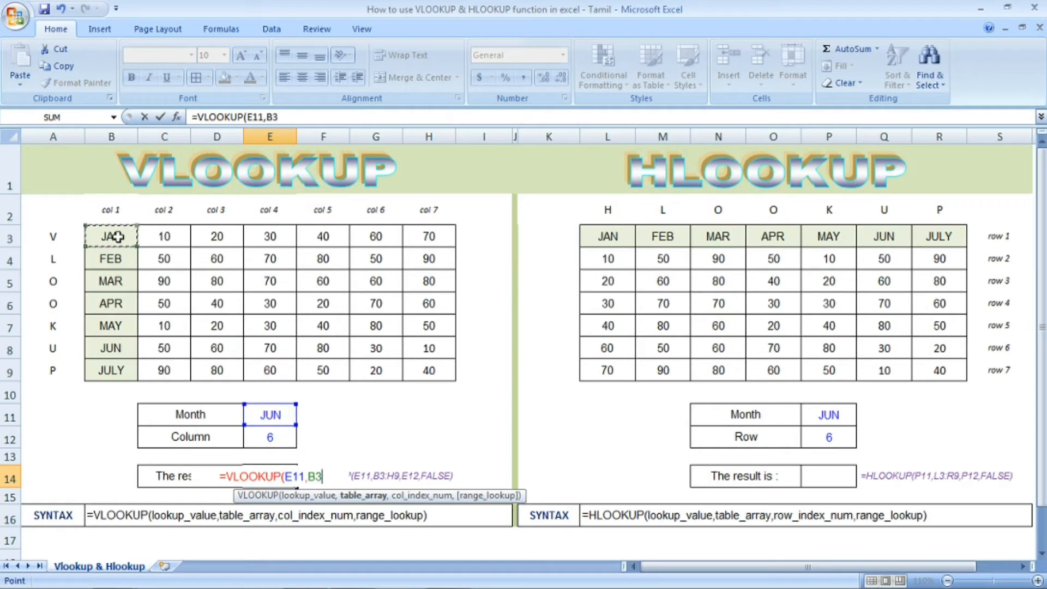
pyautogui.moveTo(118, 236); pyautogui.dragTo(410, 373)
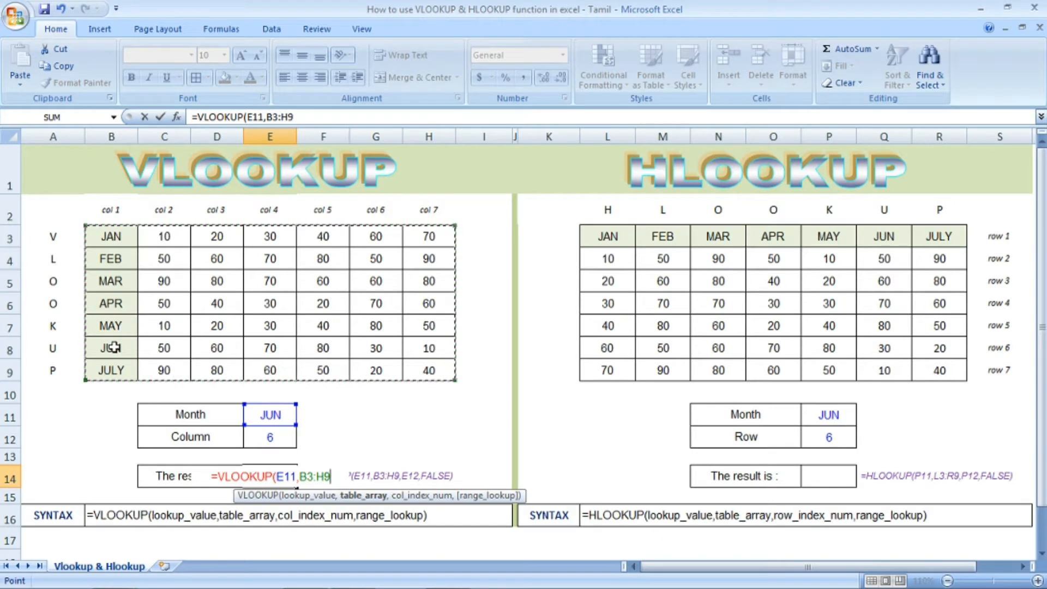
# - Complete the VLOOKUP formula with E12 as the column index and FALSE for an exact match, and enter it
pyautogui.write(',')
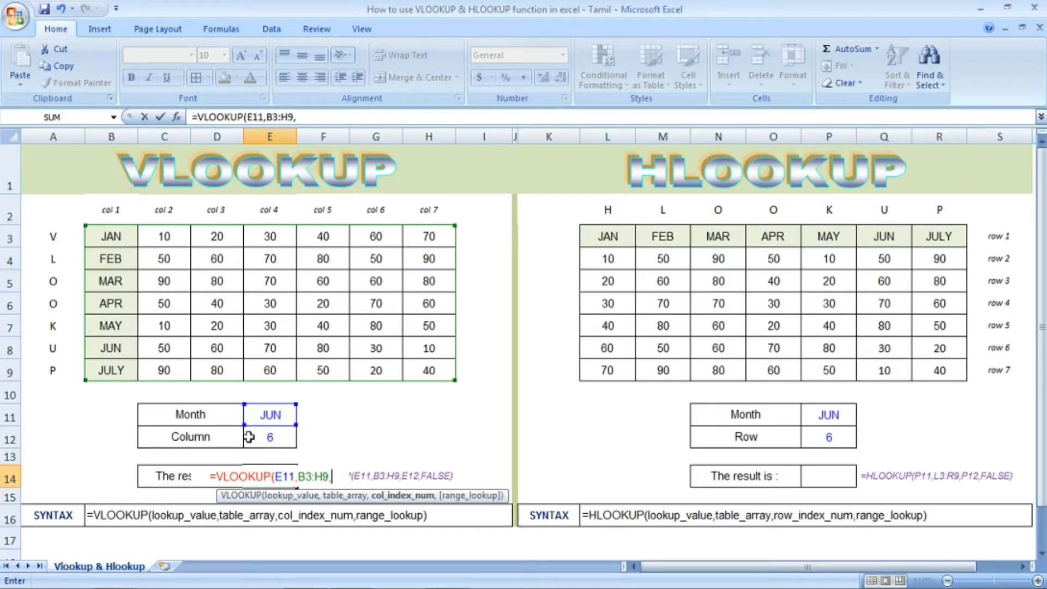
pyautogui.click(279, 438)
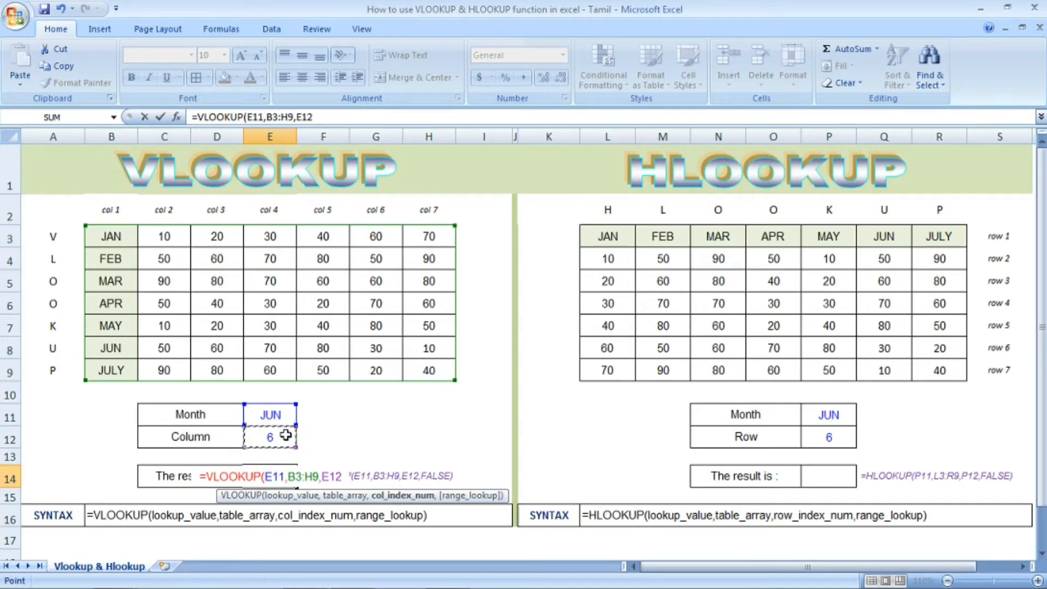
pyautogui.write(',')
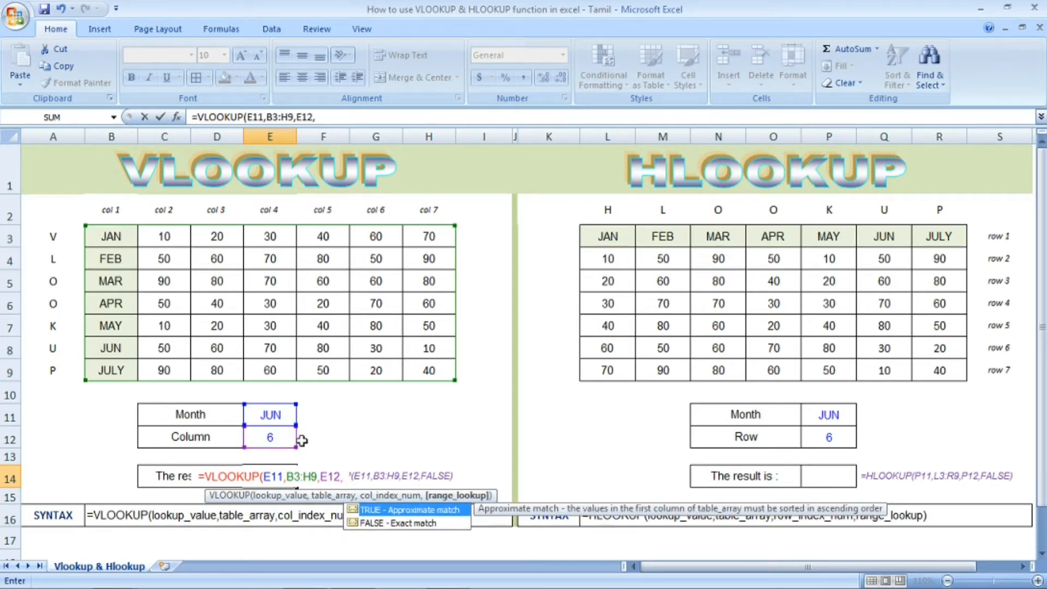
pyautogui.doubleClick(401, 523)
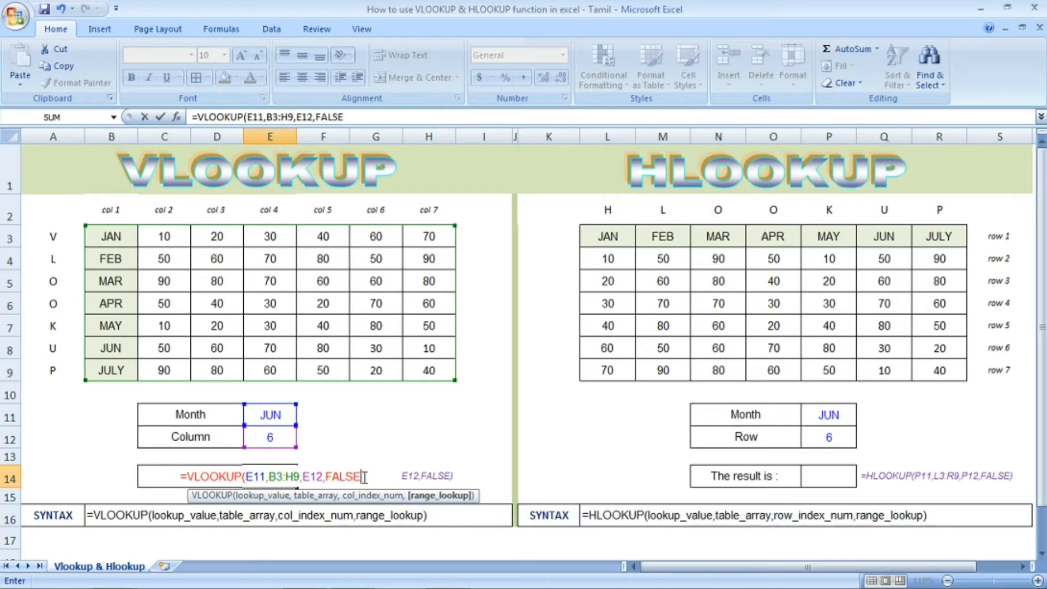
pyautogui.write(')')
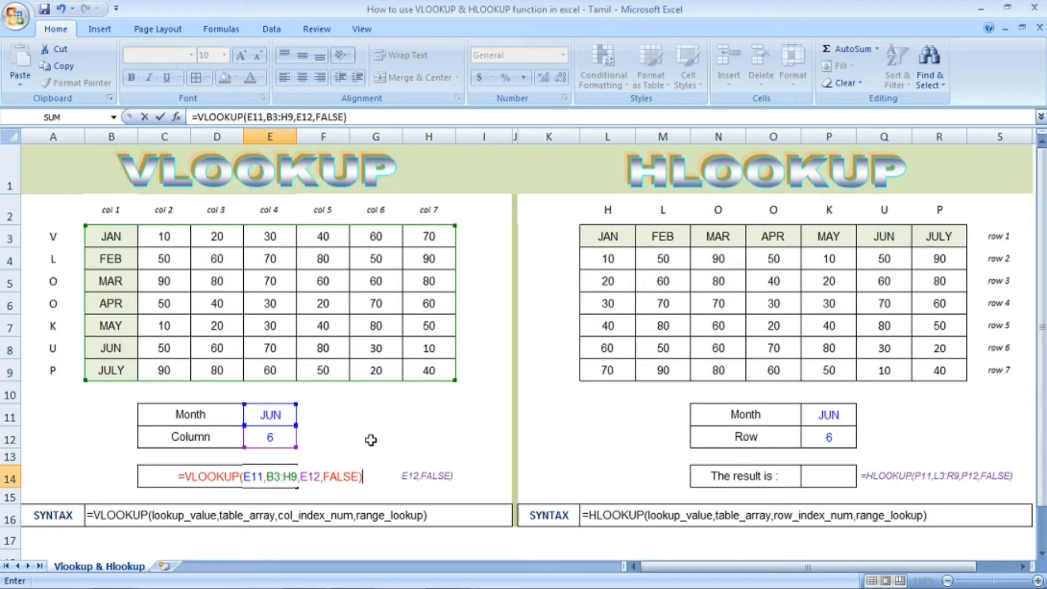
pyautogui.press('Return')
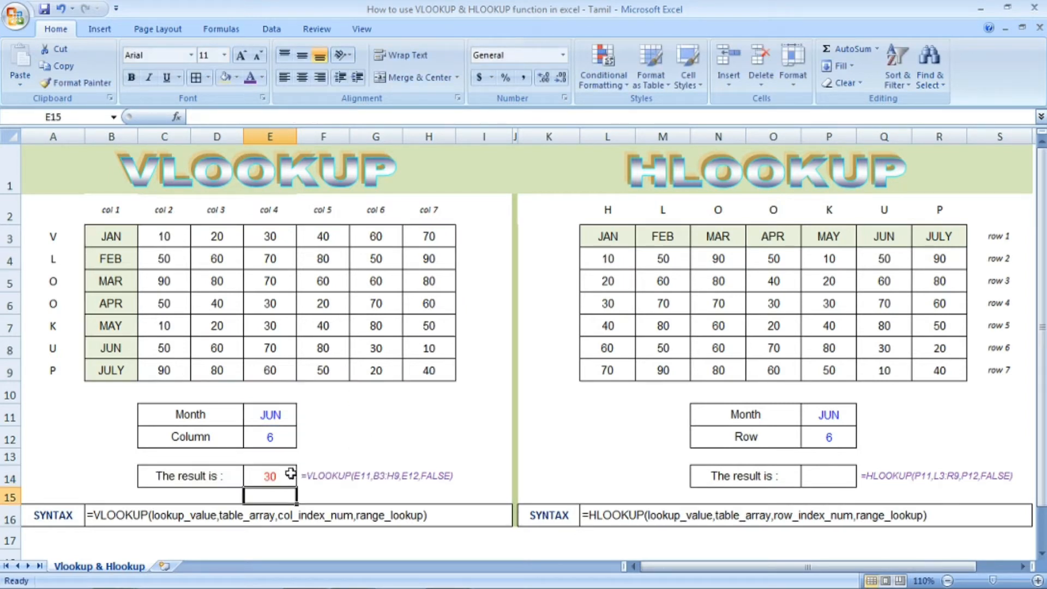
# - Check the VLOOKUP result in E14 against the JUN row and col 6 value in the table
pyautogui.click(274, 475)
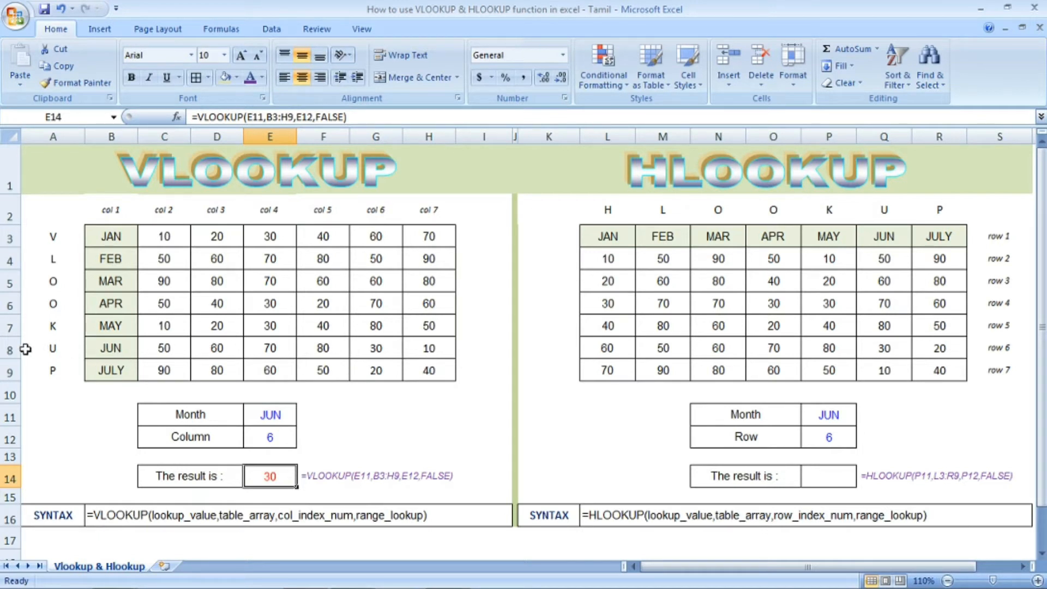
pyautogui.click(10, 348)
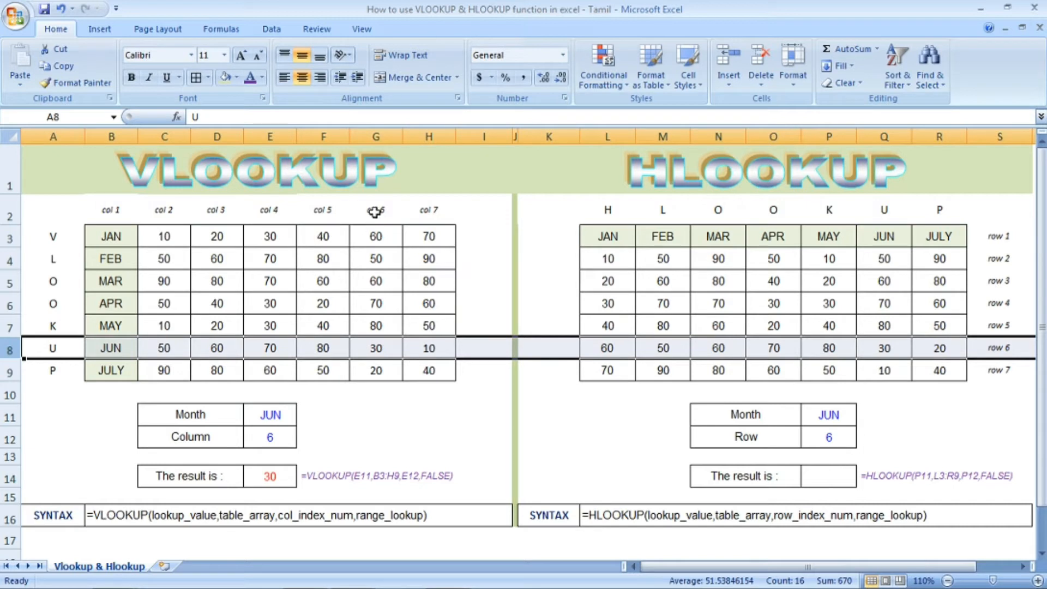
pyautogui.click(381, 347)
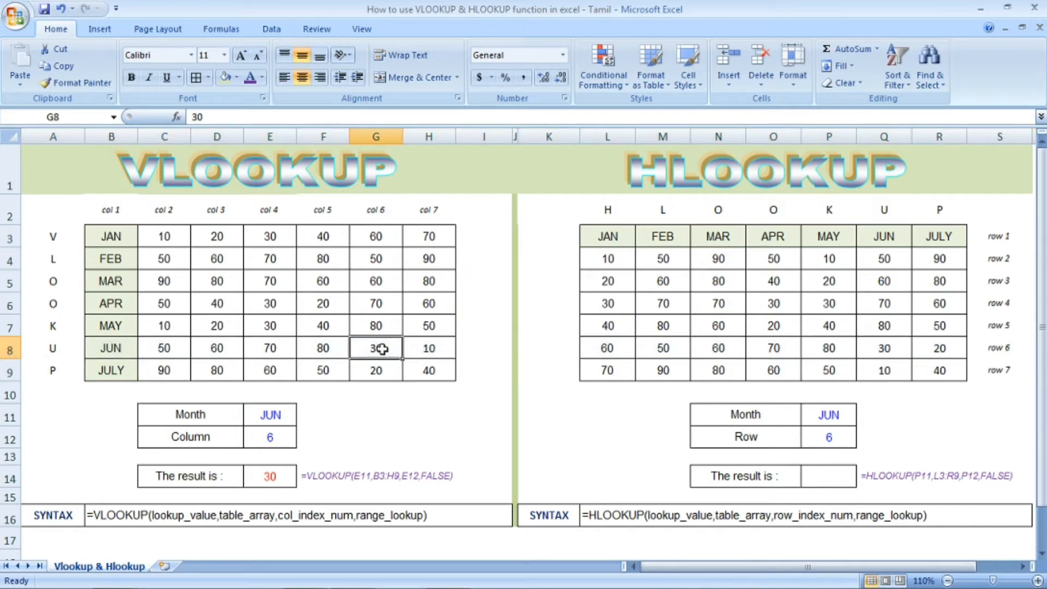
pyautogui.click(271, 476)
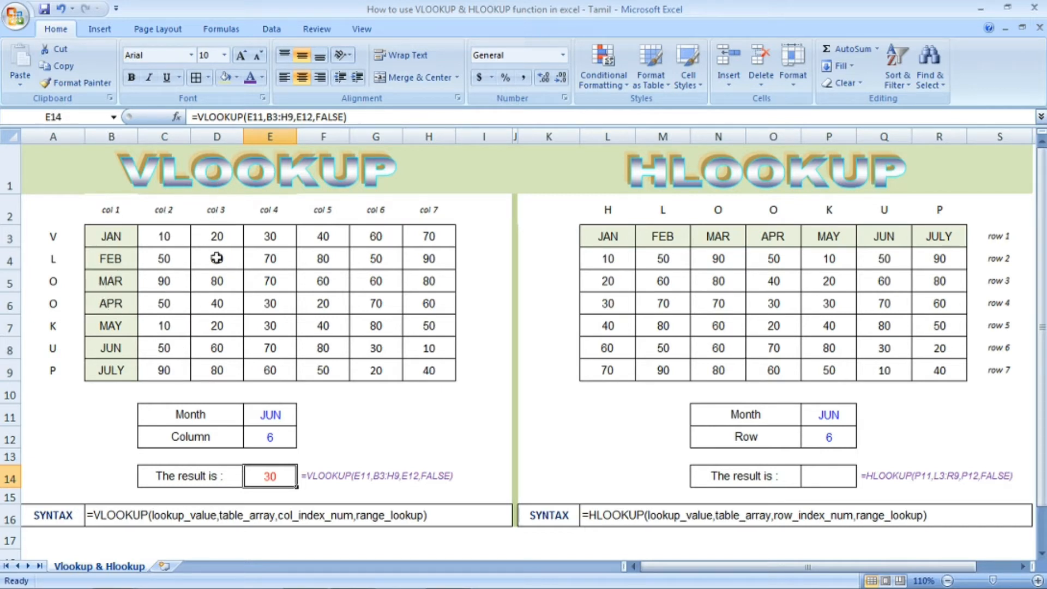
# - Set the VLOOKUP criteria to month APR in E11 and column 3 in E12
pyautogui.click(235, 305)
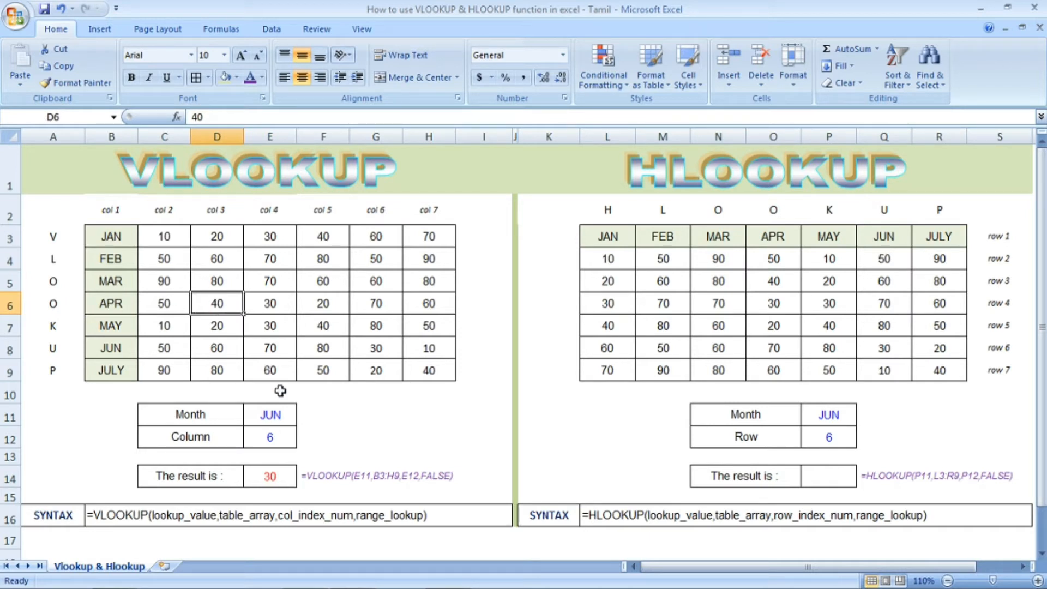
pyautogui.click(275, 415)
pyautogui.write('AR')
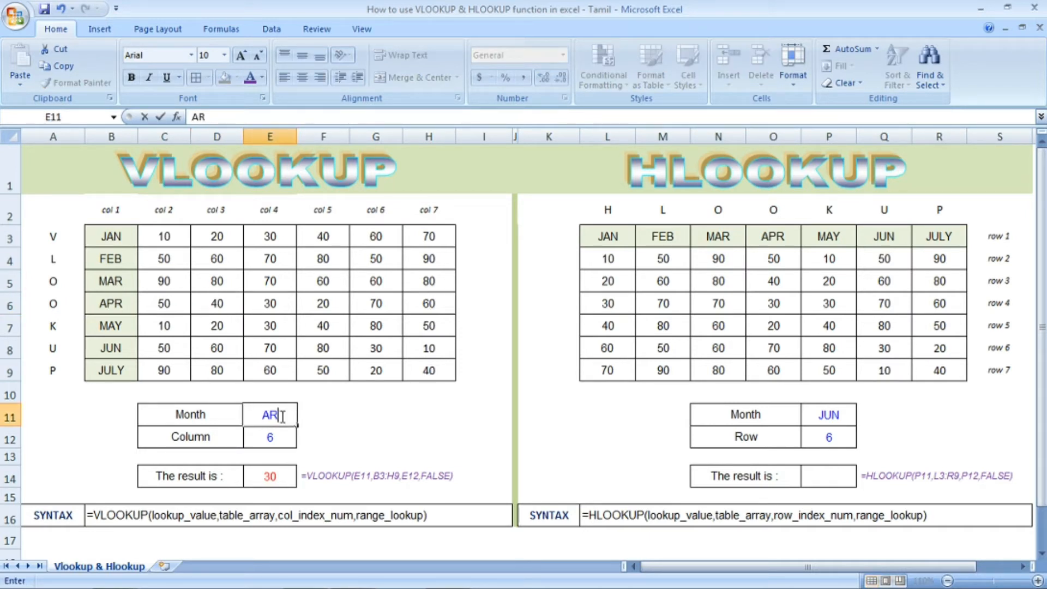
pyautogui.press('BackSpace')
pyautogui.write('PR')
pyautogui.press('Return')
pyautogui.write('3')
pyautogui.press('Return')
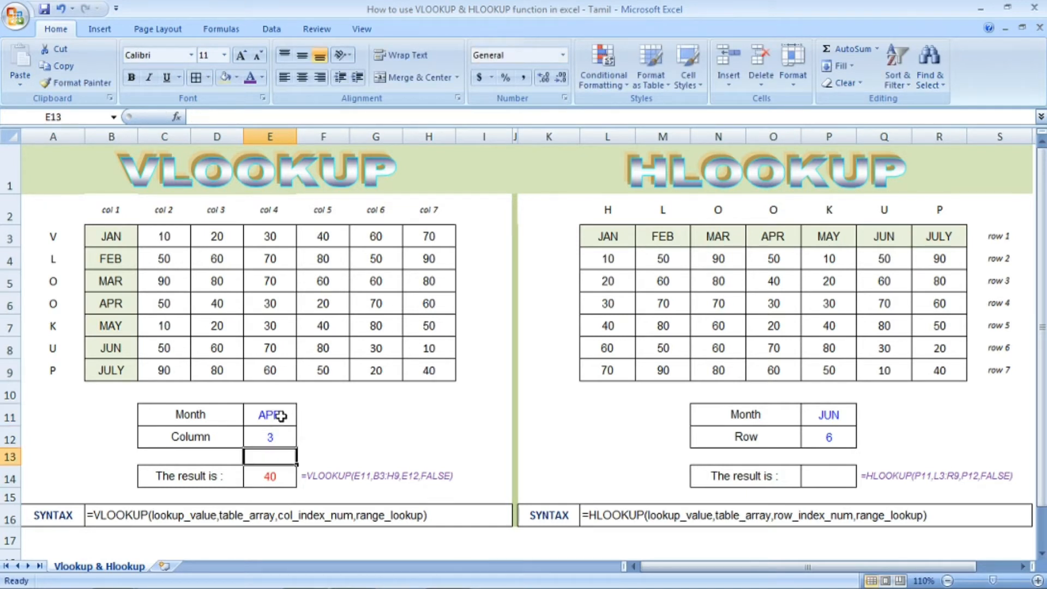
# - Check the VLOOKUP result in E14 against the APR row and col 3 value in the table
pyautogui.click(283, 443)
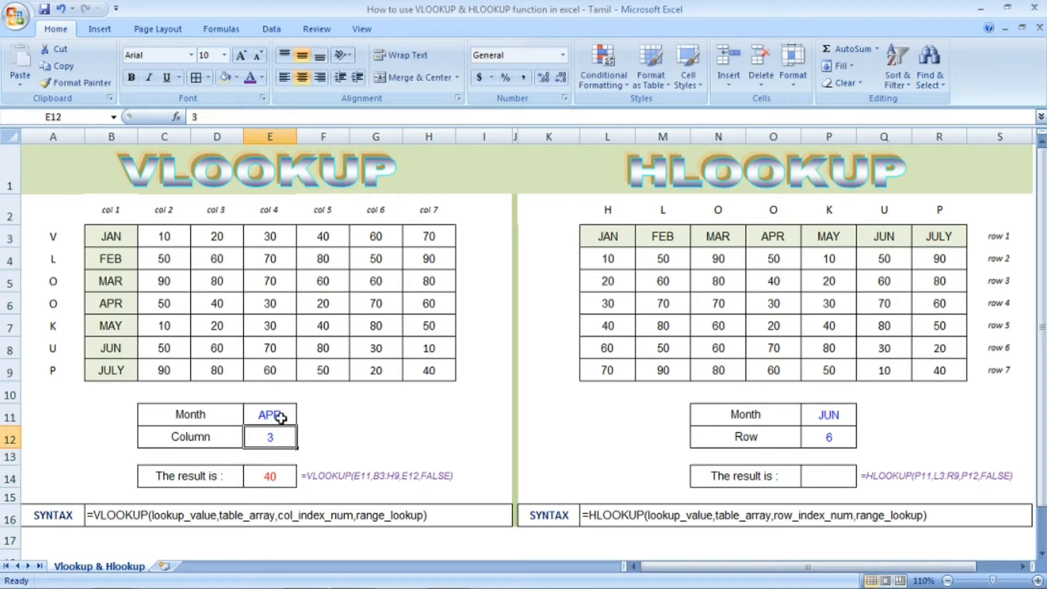
pyautogui.click(235, 299)
pyautogui.click(279, 478)
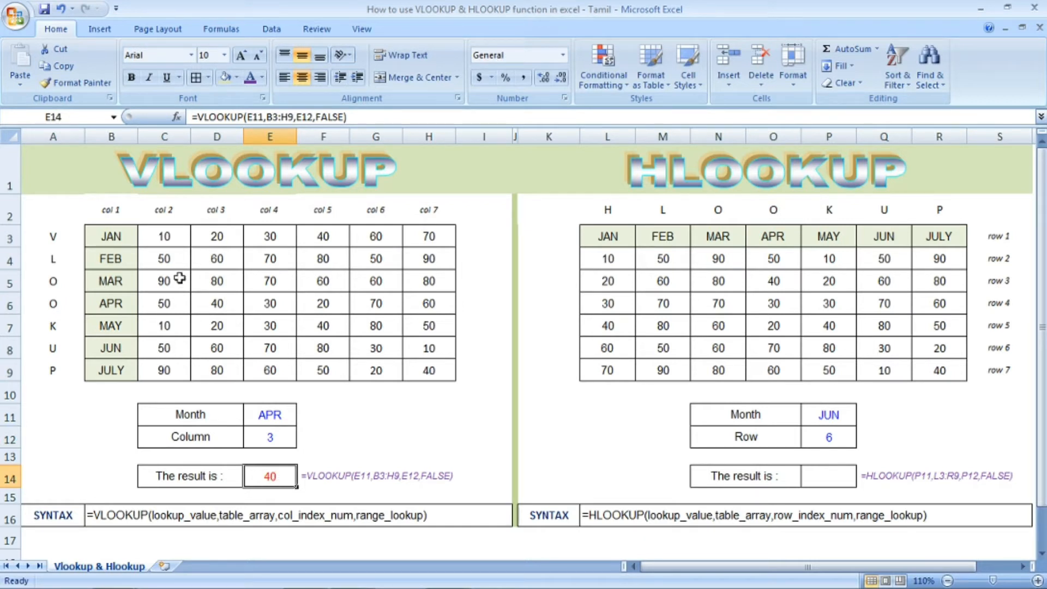
# - Change the VLOOKUP month in E11 to JULY and compare the result in E14 with the table's col 3 value
pyautogui.click(113, 366)
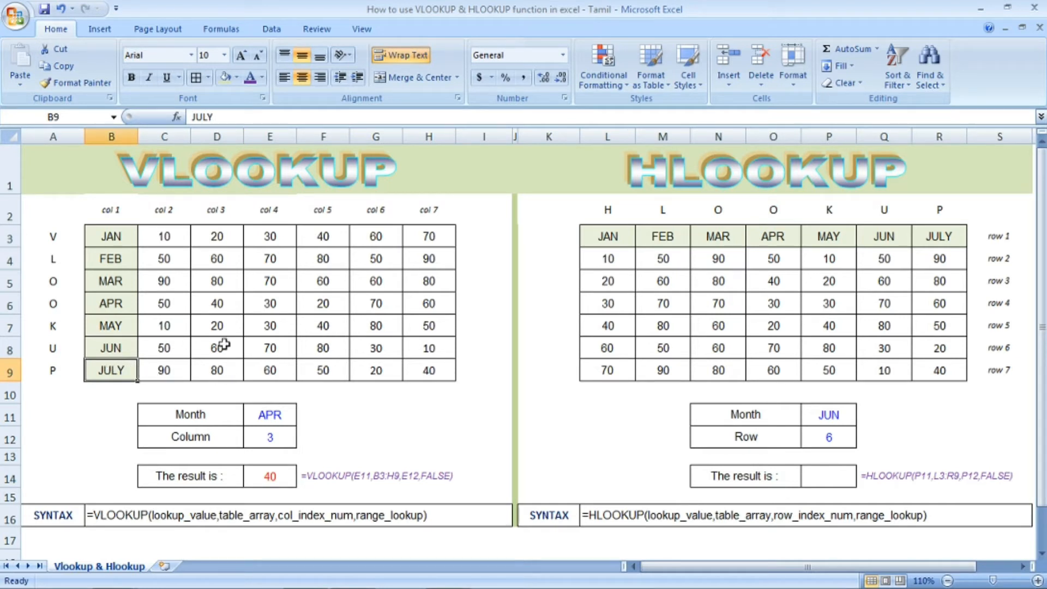
pyautogui.click(277, 413)
pyautogui.write('JULY')
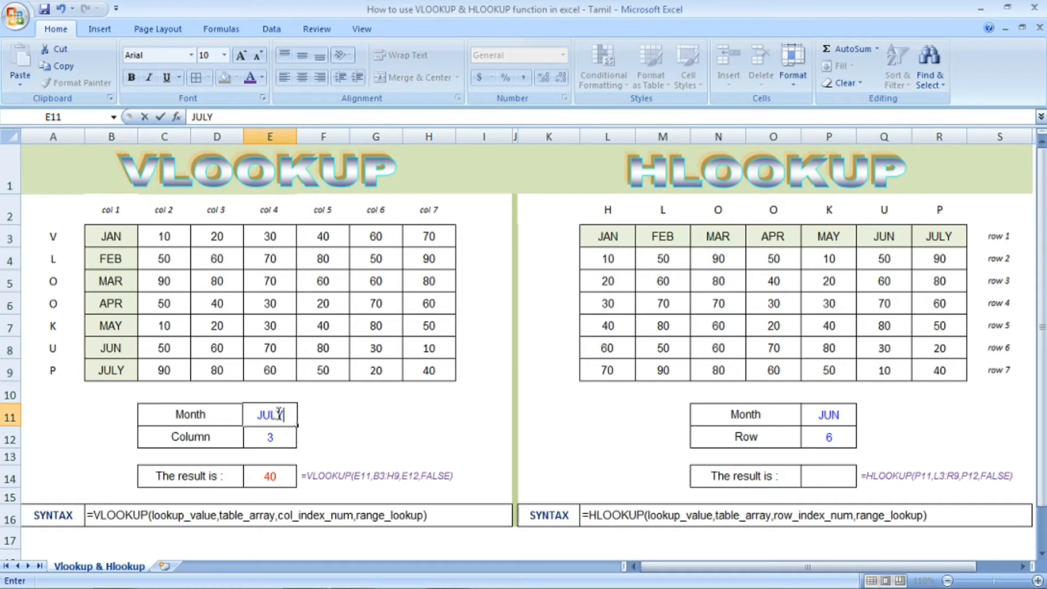
pyautogui.press('Return')
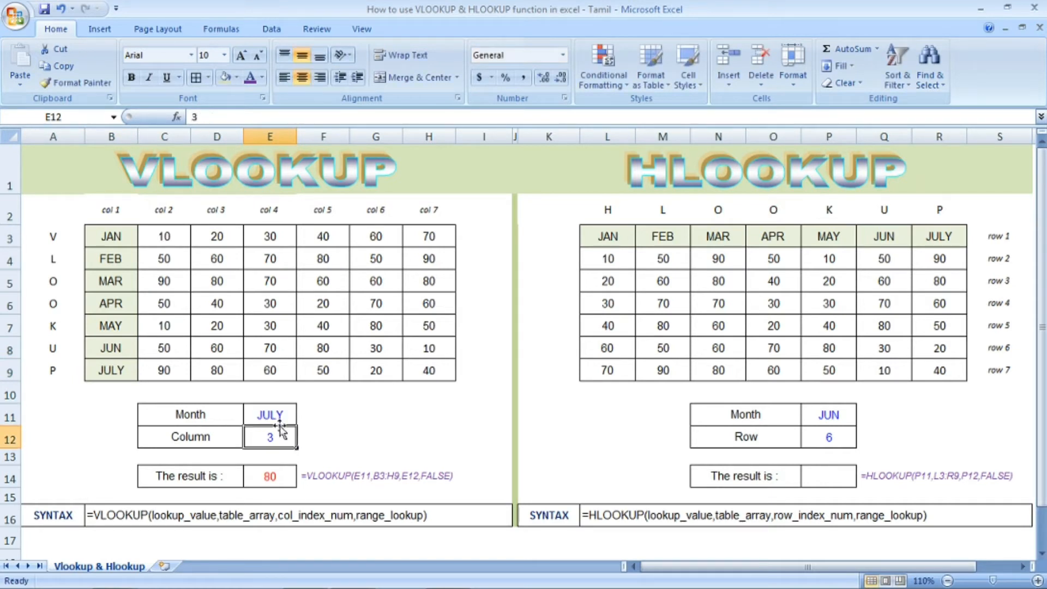
pyautogui.click(224, 363)
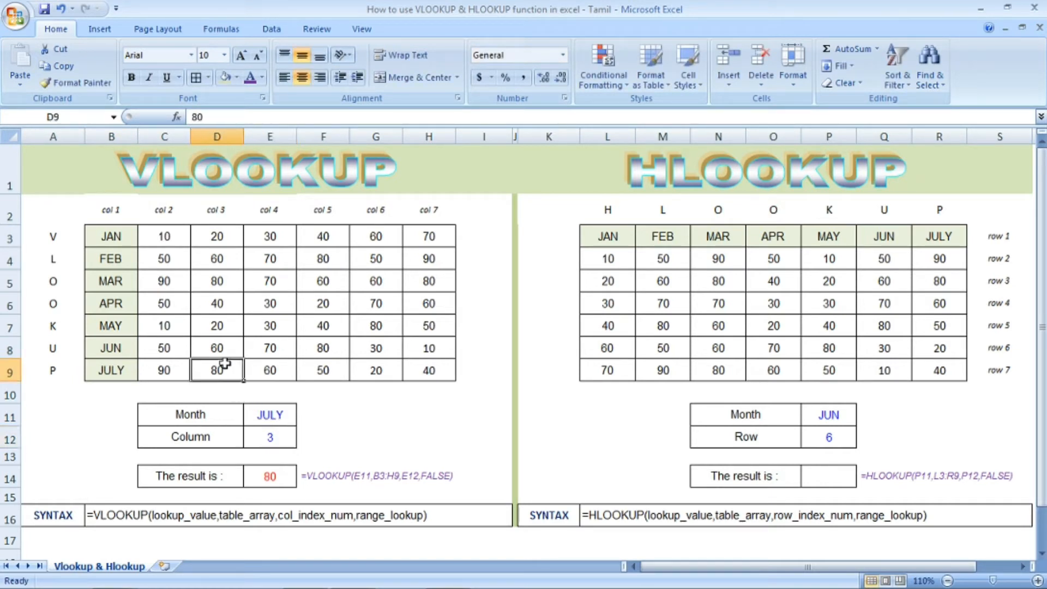
pyautogui.click(289, 479)
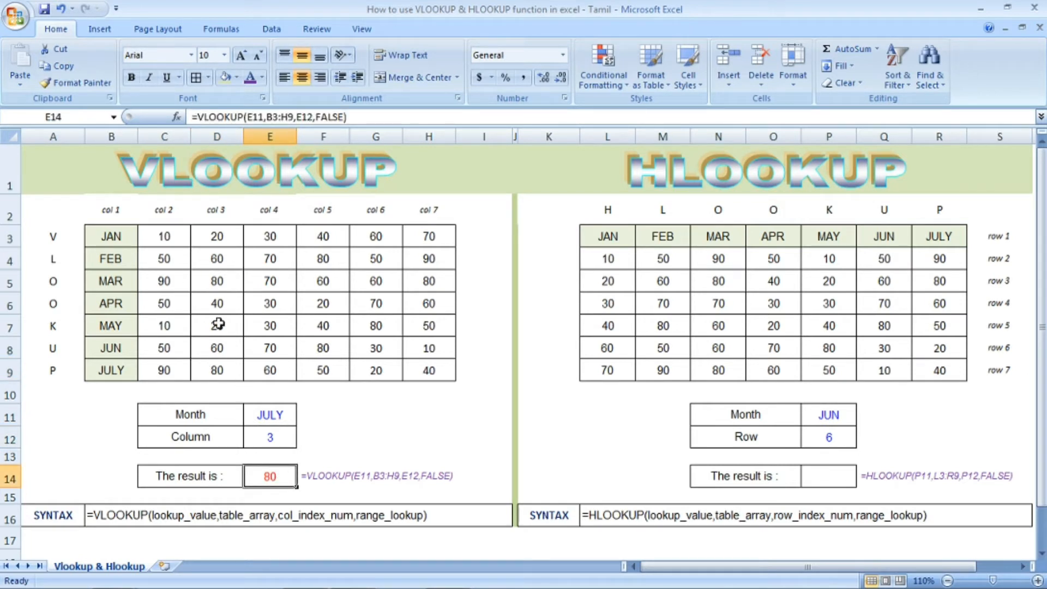
pyautogui.click(276, 356)
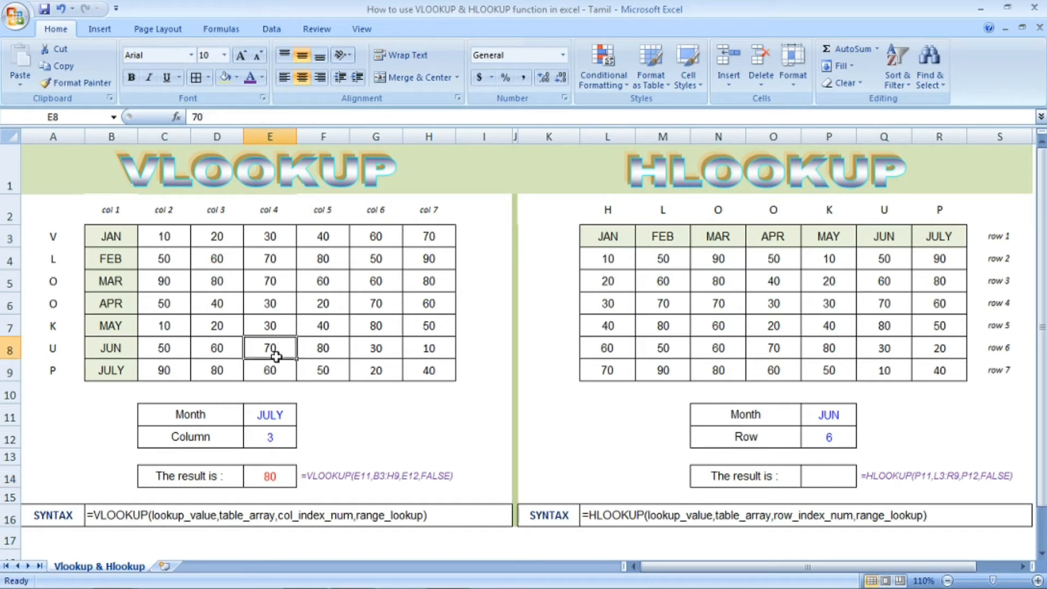
pyautogui.click(194, 328)
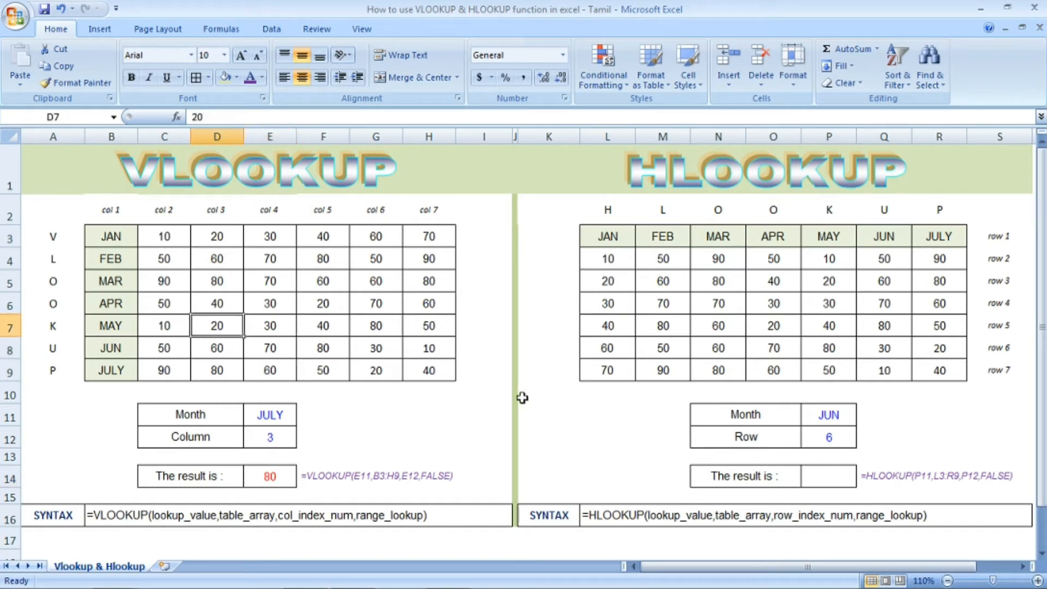
pyautogui.click(386, 295)
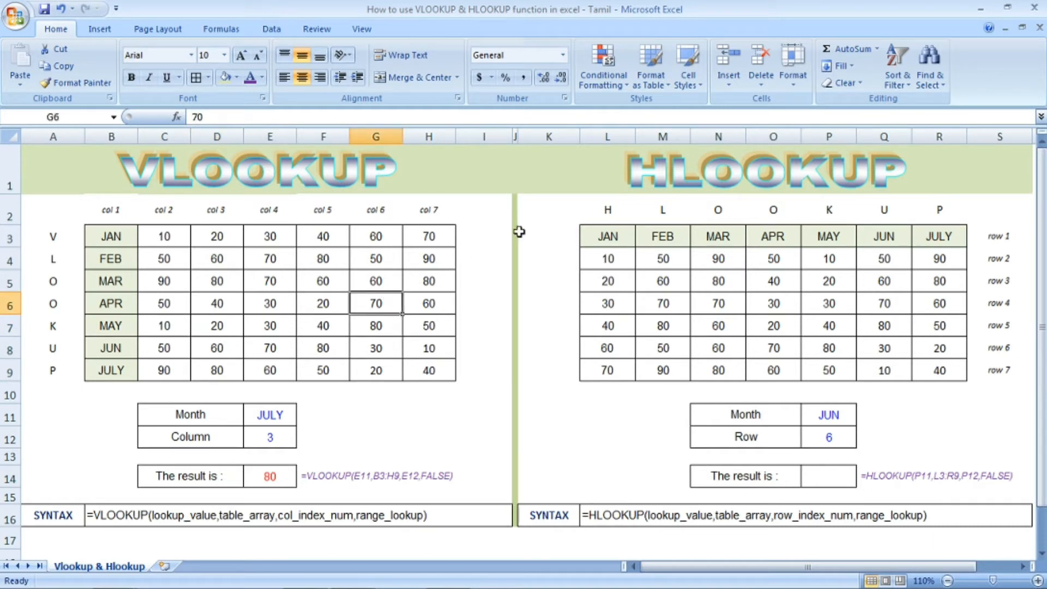
# - Examine the HLOOKUP section and the horizontal month headers in L3:R3 of its table
pyautogui.click(582, 175)
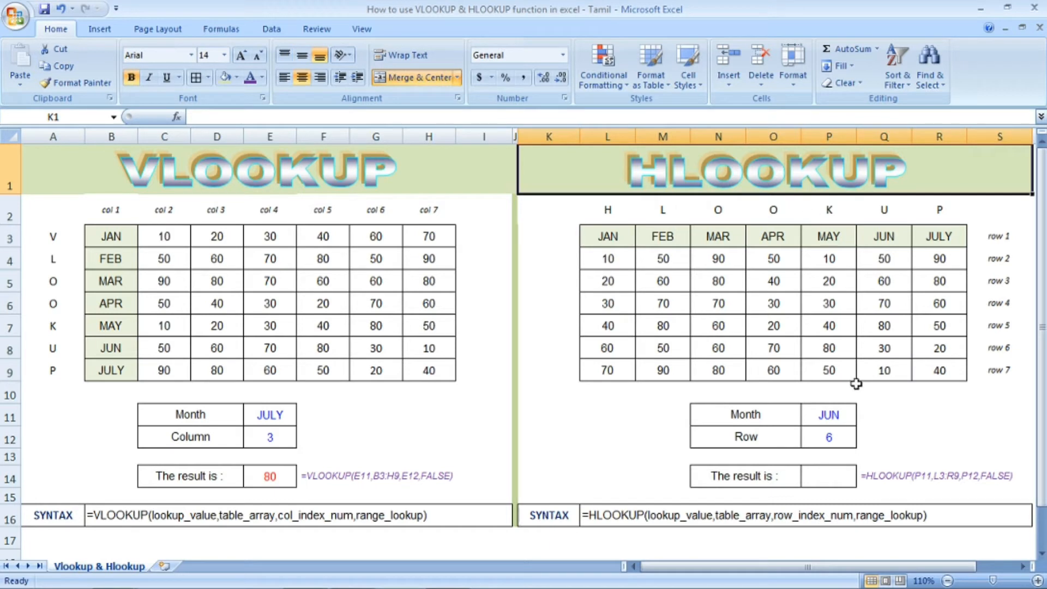
pyautogui.click(620, 236)
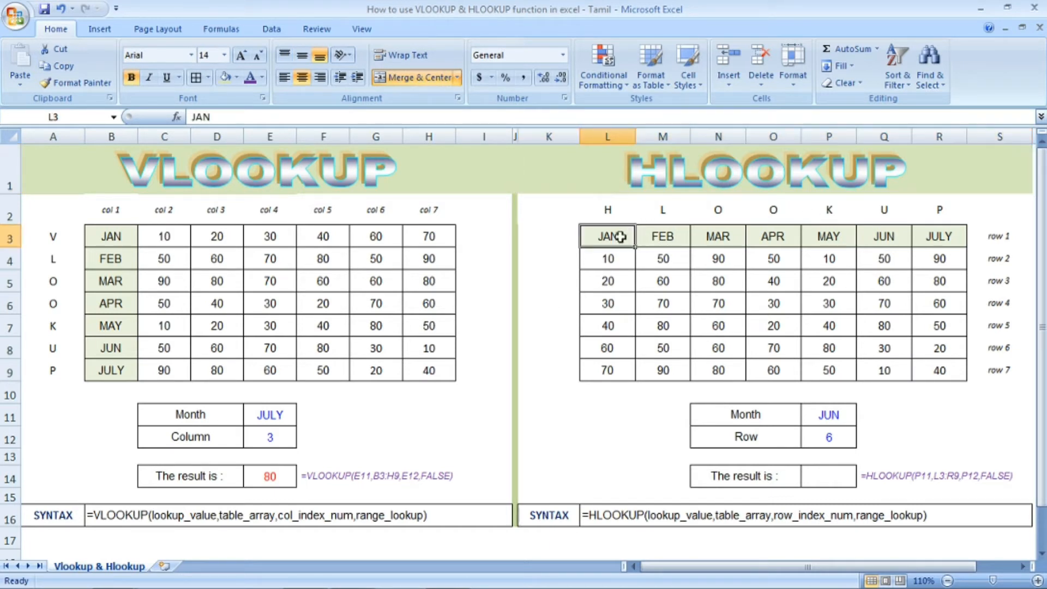
pyautogui.hotkey('shift', 'Right')
pyautogui.hotkey('shift', 'Right')
pyautogui.hotkey('shift', 'Right')
pyautogui.hotkey('shift', 'Right')
pyautogui.hotkey('shift', 'Right')
pyautogui.hotkey('shift', 'Right')
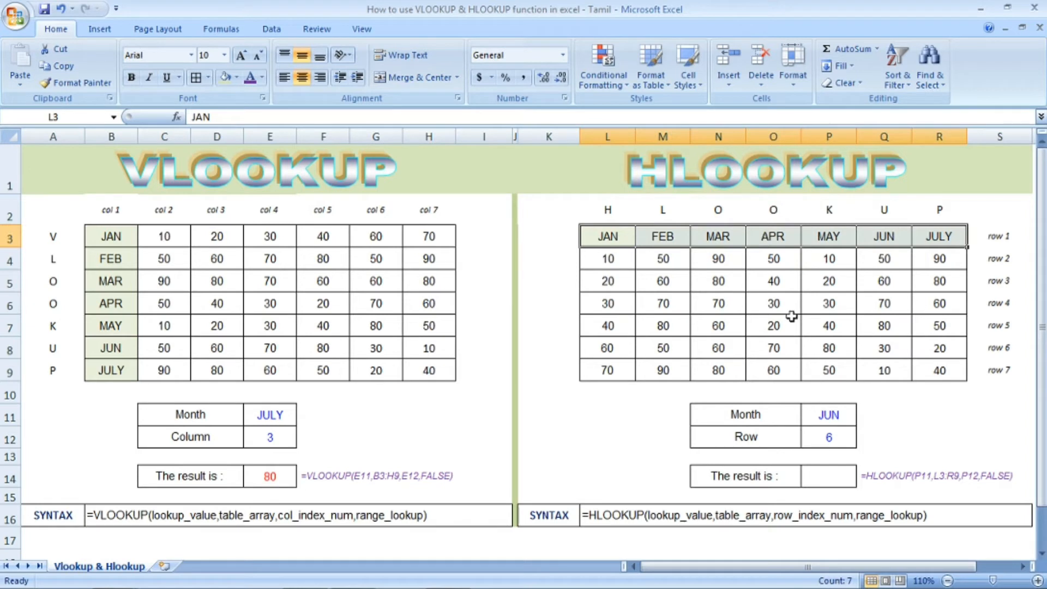
pyautogui.click(812, 324)
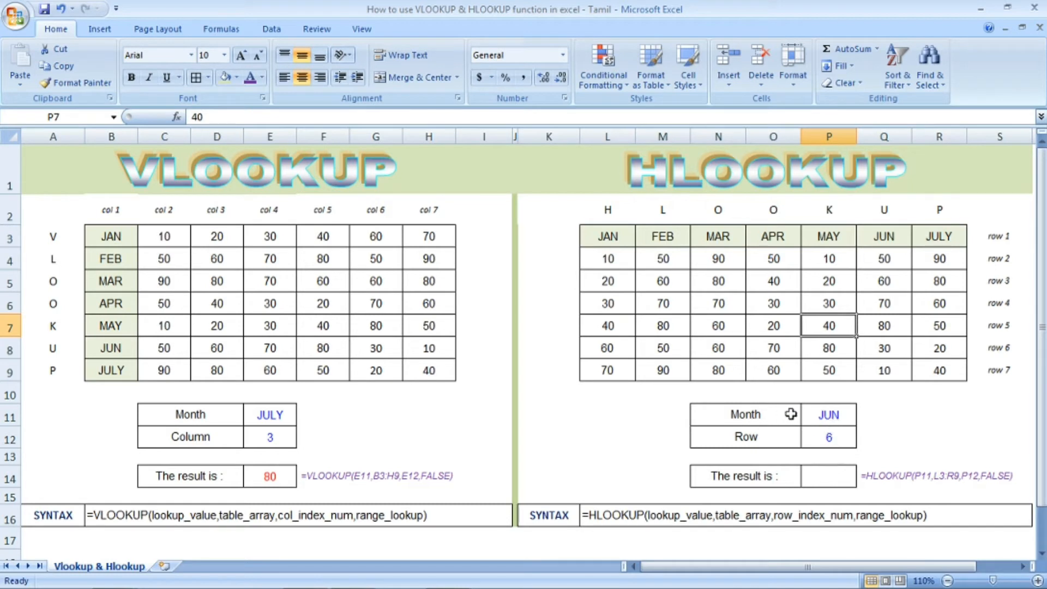
# - Review the HLOOKUP criteria in P11 and P12, and trace the row labels down to the matching value in the JUN column
pyautogui.click(819, 414)
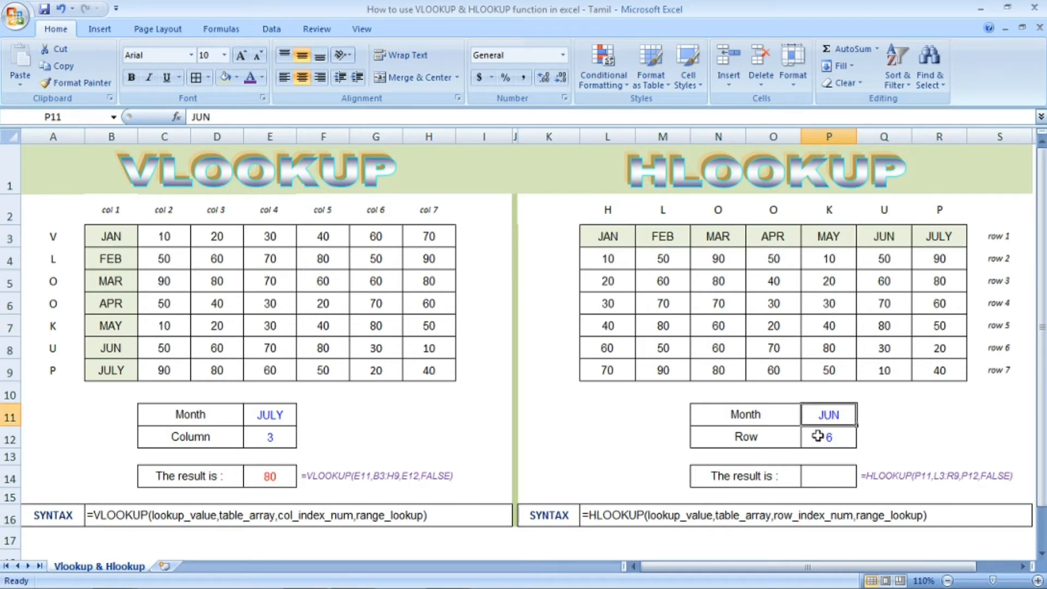
pyautogui.click(819, 439)
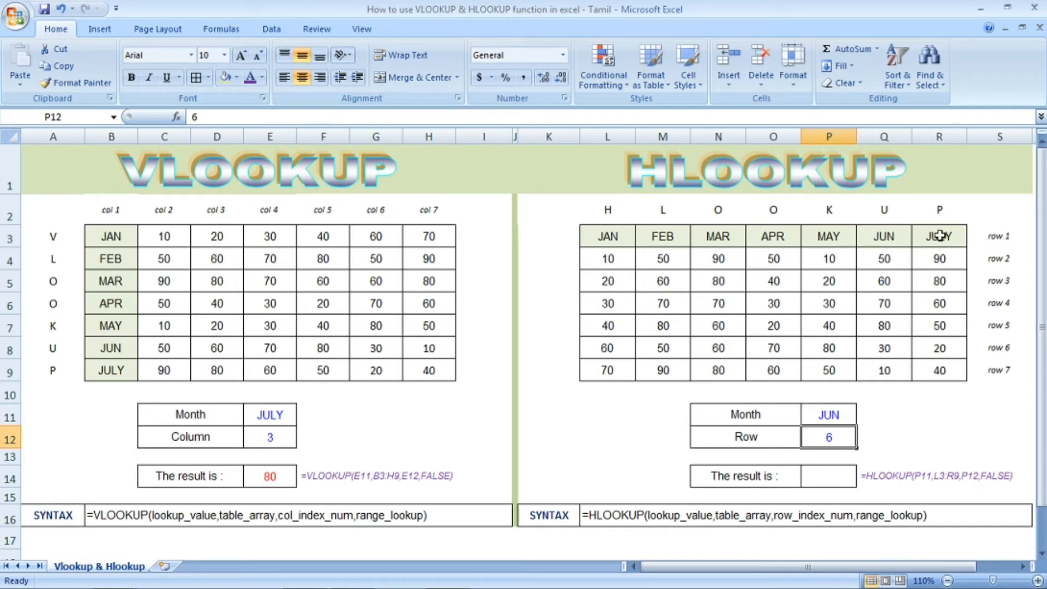
pyautogui.click(956, 259)
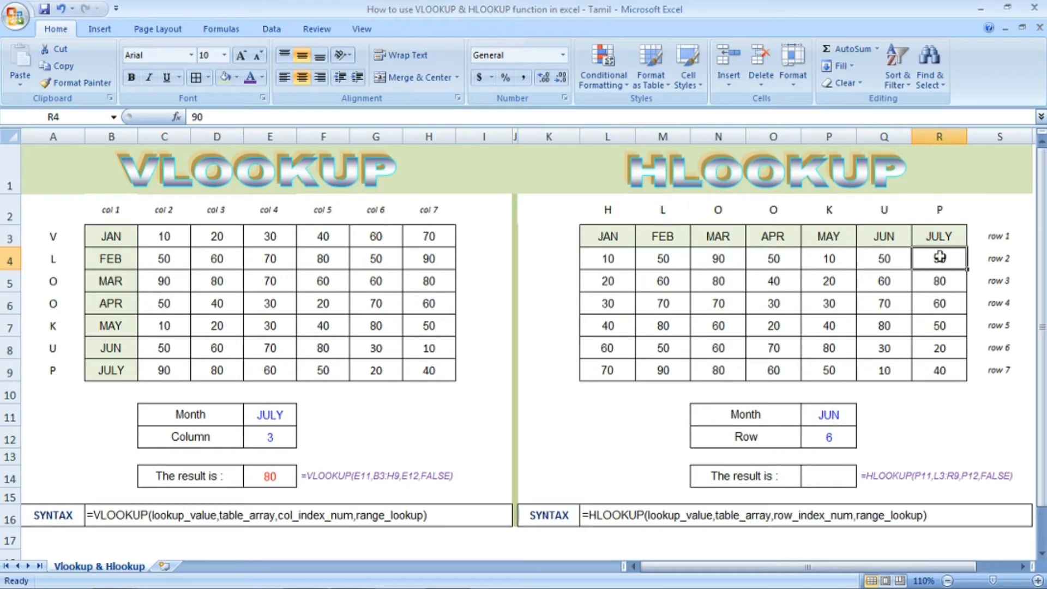
pyautogui.click(951, 234)
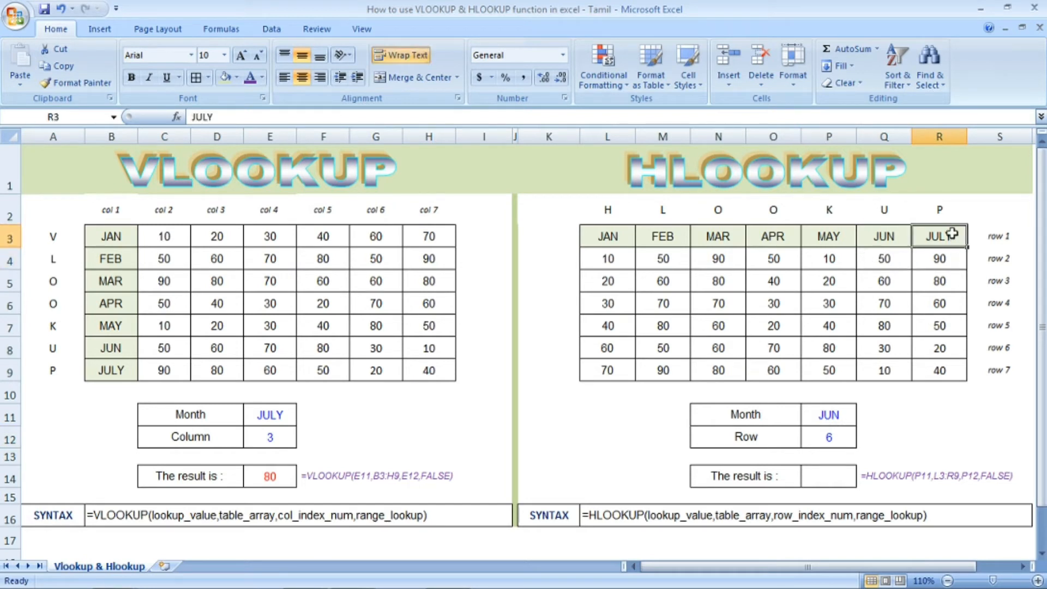
pyautogui.click(1001, 238)
pyautogui.press('Down')
pyautogui.press('Down')
pyautogui.press('Down')
pyautogui.press('Down')
pyautogui.press('Down')
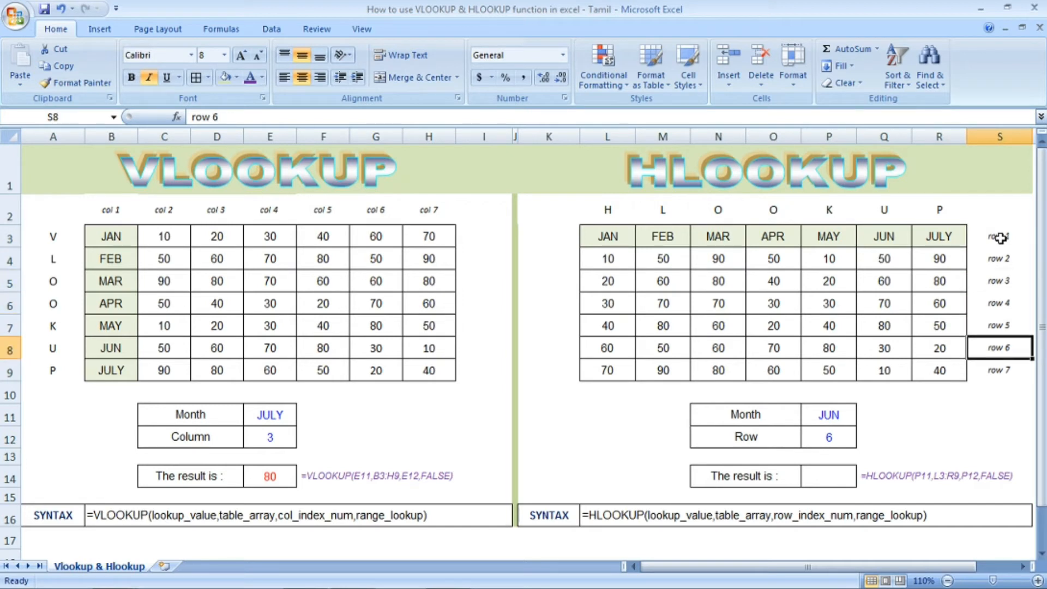
pyautogui.click(898, 346)
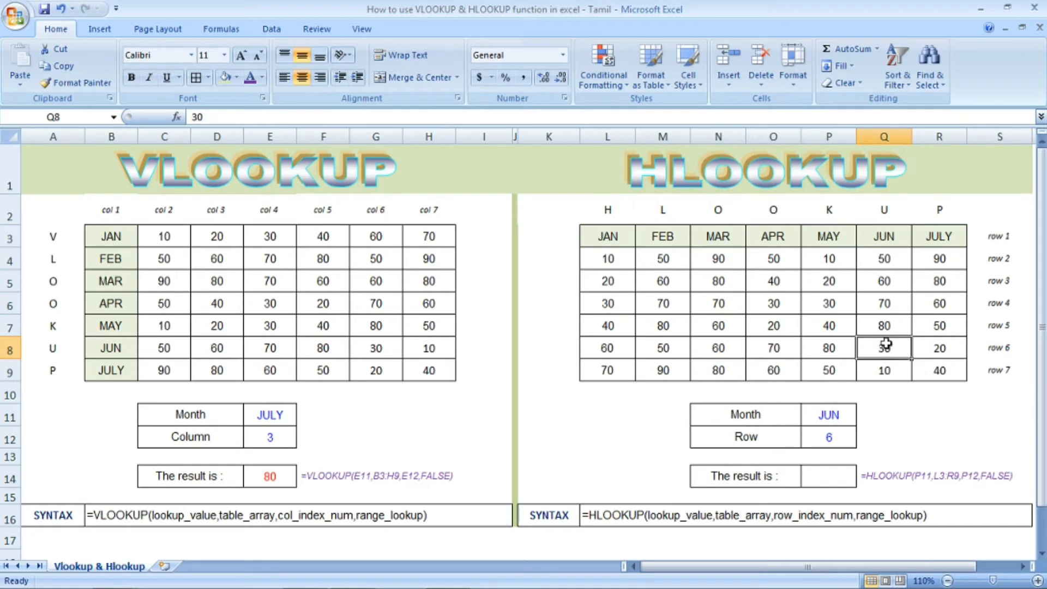
# - Begin an HLOOKUP formula in result cell P14 with P11 as the lookup value and L3:R9 as the table array
pyautogui.click(828, 479)
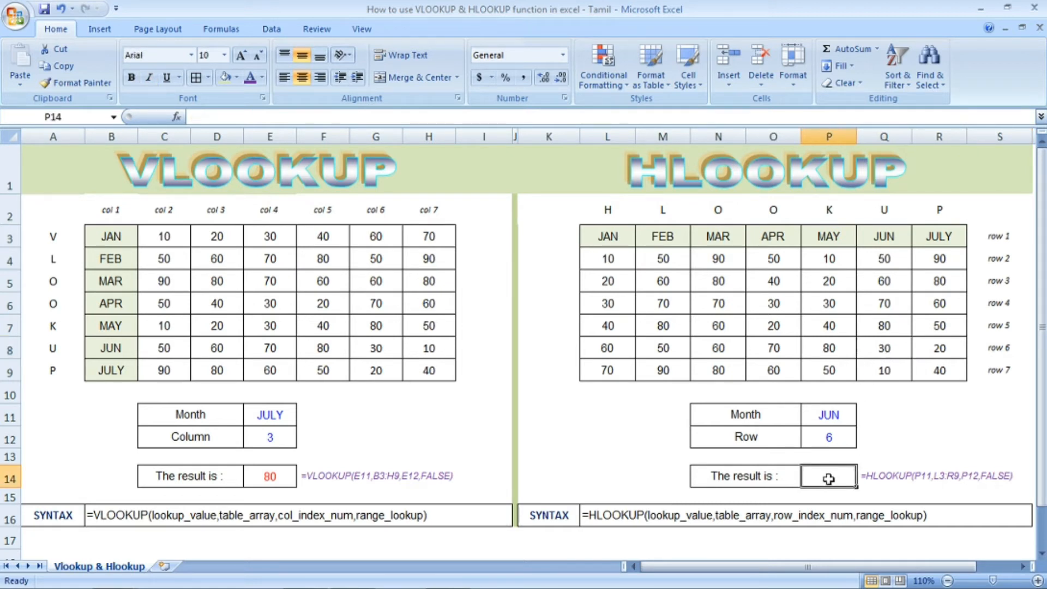
pyautogui.write('=HLO')
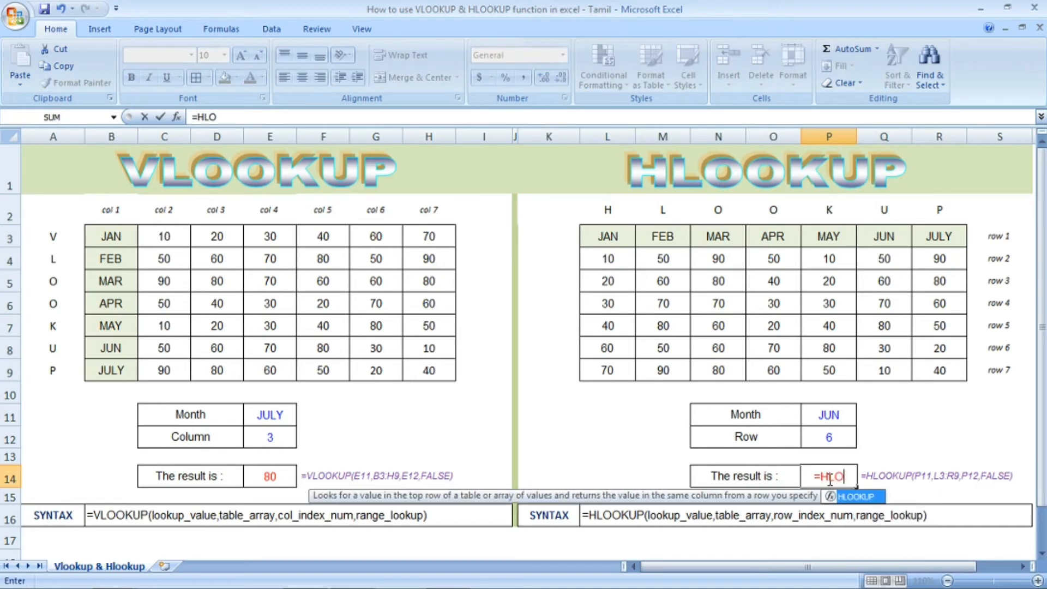
pyautogui.write('OKUP(')
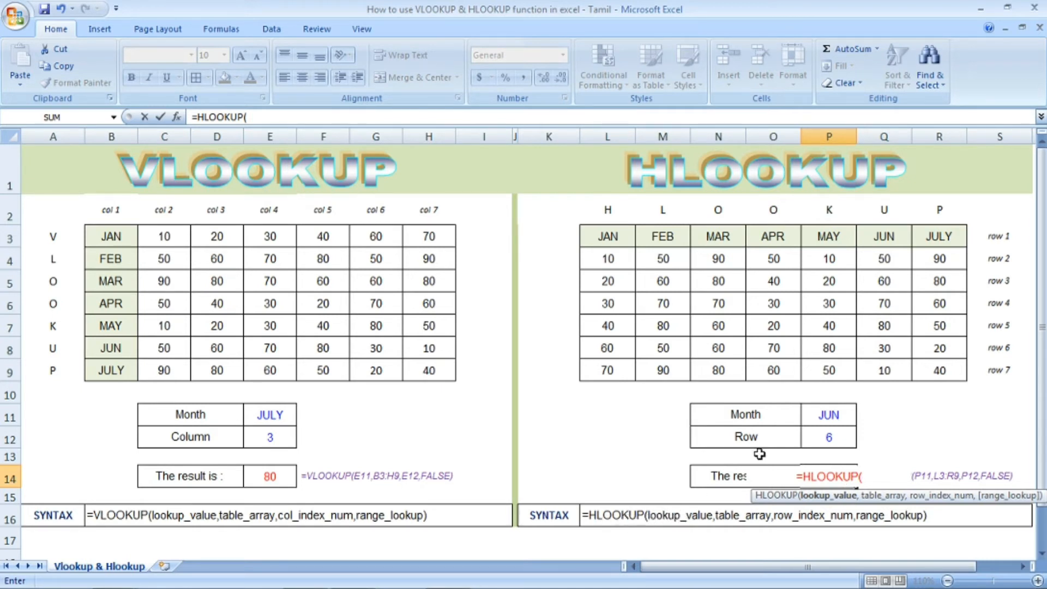
pyautogui.click(830, 414)
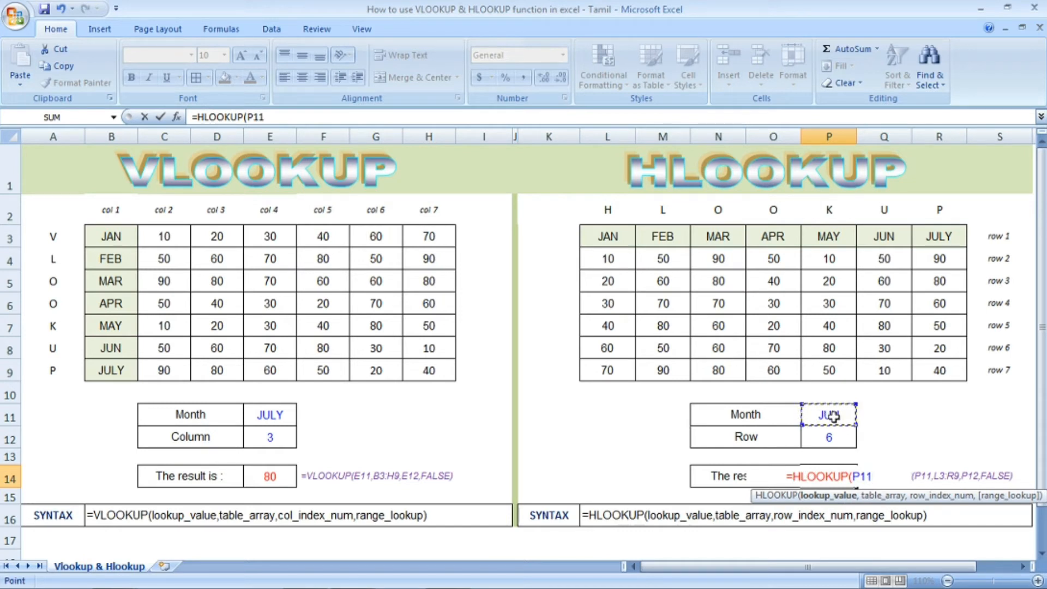
pyautogui.write(',')
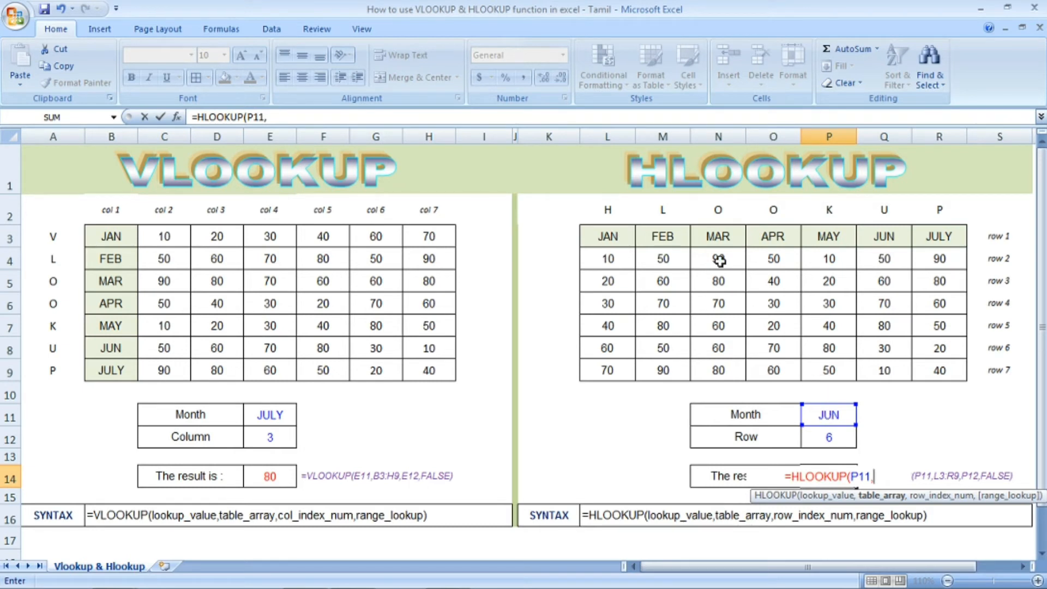
pyautogui.click(614, 234)
pyautogui.moveTo(613, 234); pyautogui.dragTo(939, 371)
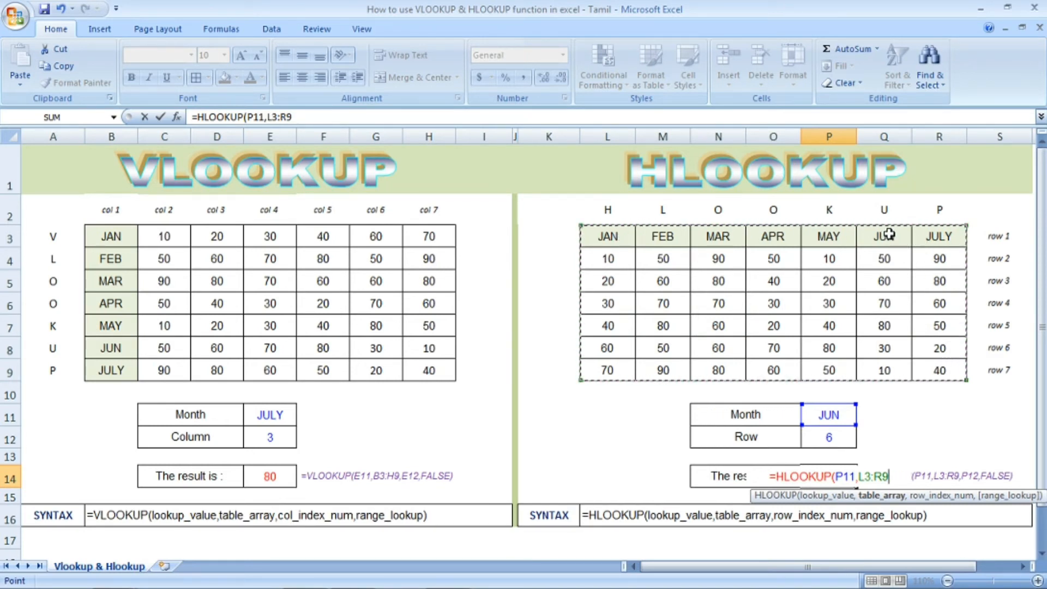
pyautogui.write(',')
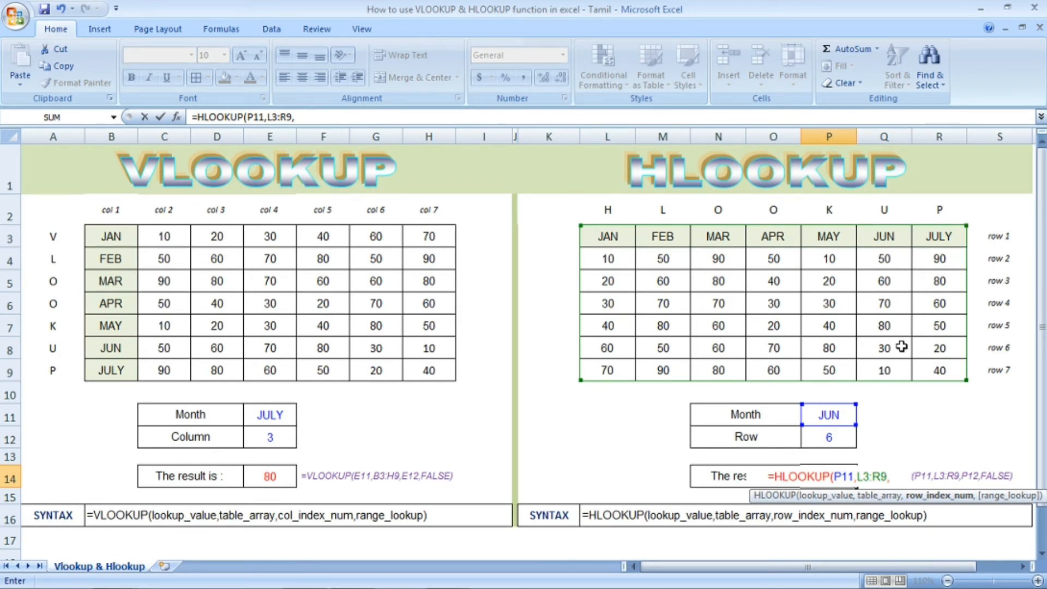
# - Complete the HLOOKUP formula with P12 as the row index and FALSE for an exact match, and enter it
pyautogui.click(837, 436)
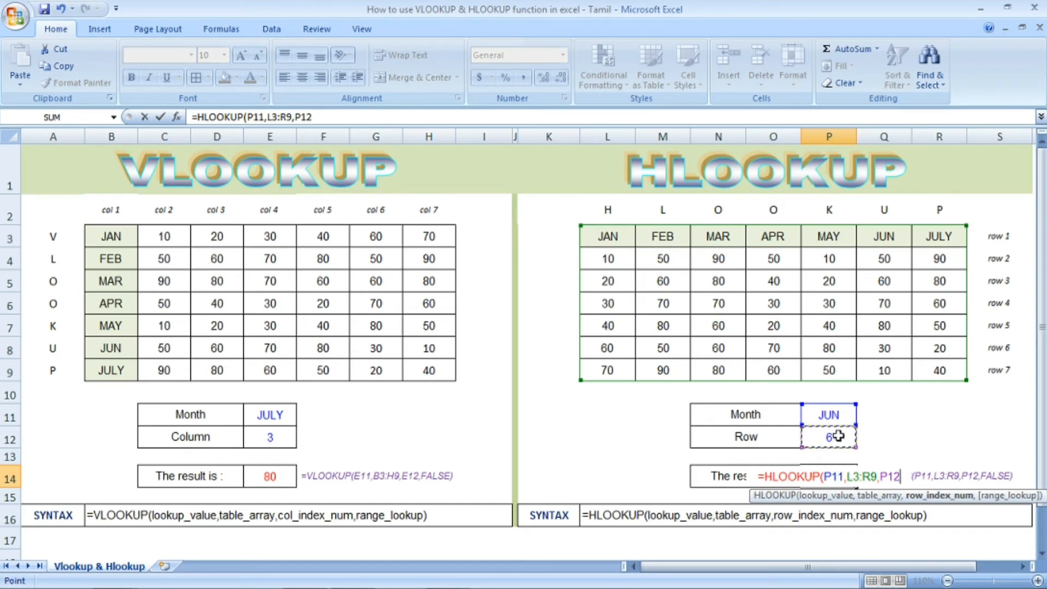
pyautogui.write(',')
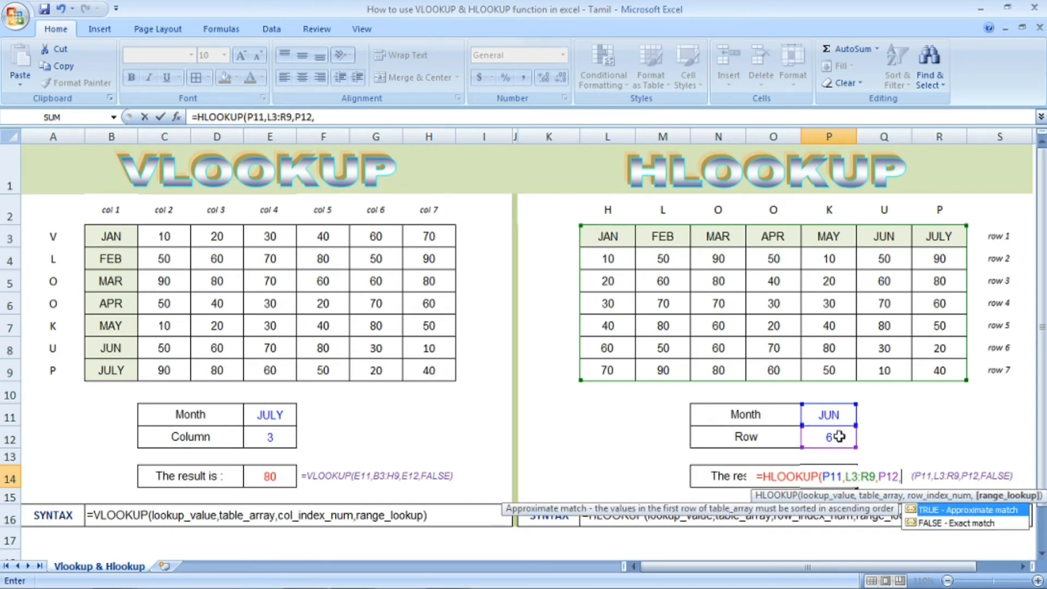
pyautogui.doubleClick(964, 523)
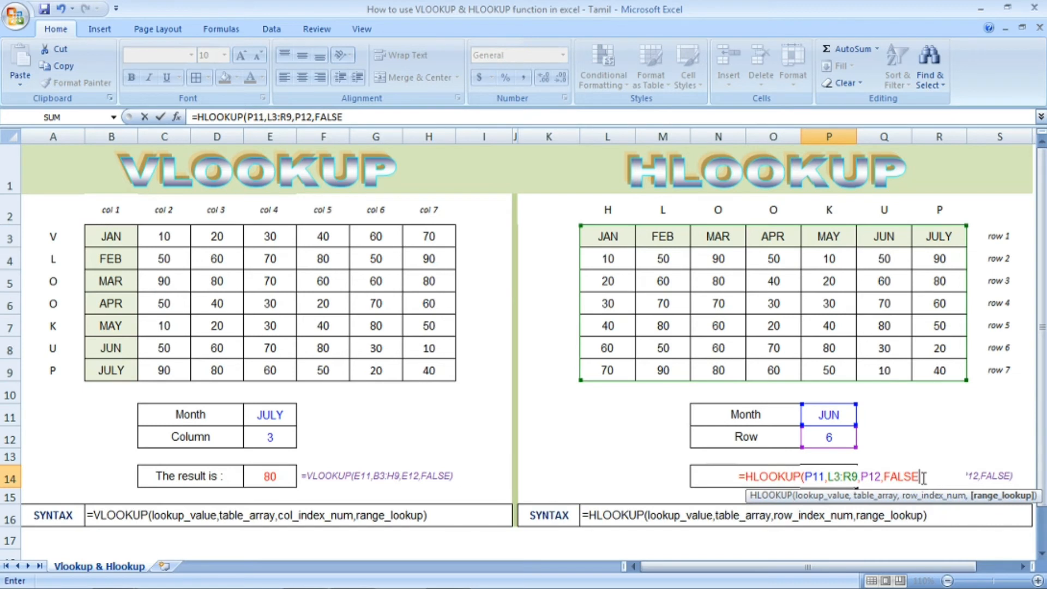
pyautogui.write(')')
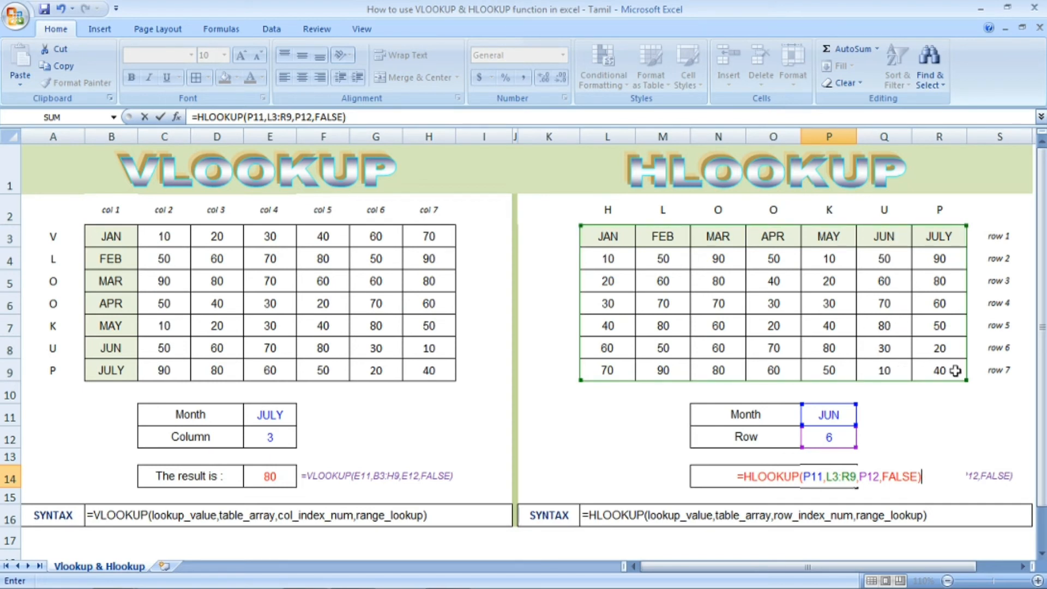
pyautogui.press('Return')
# - Check the HLOOKUP result in P14 against its criteria and the JUN column's row 6 value in the table
pyautogui.click(844, 473)
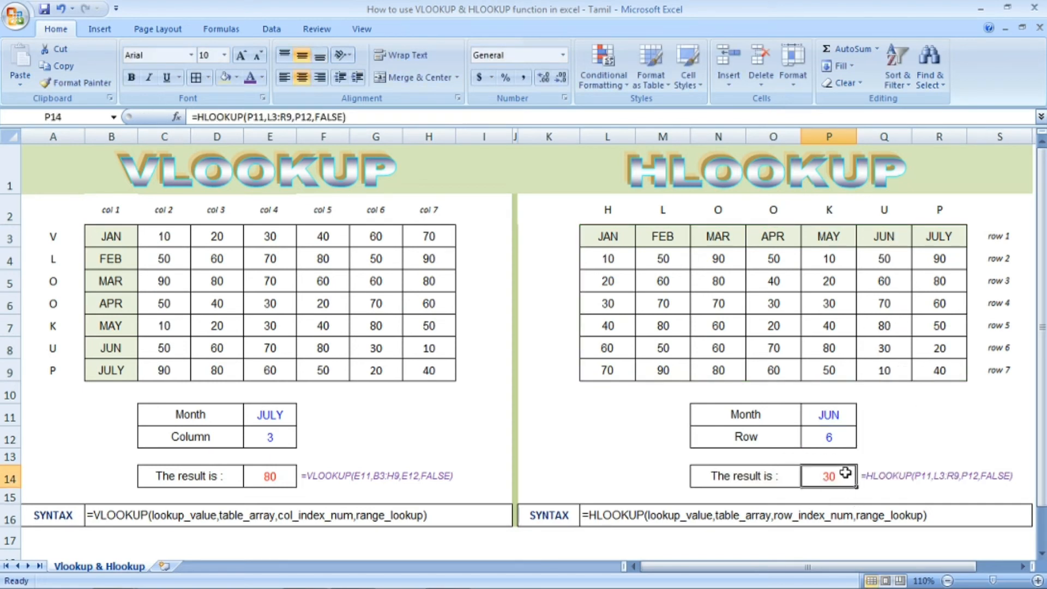
pyautogui.click(846, 410)
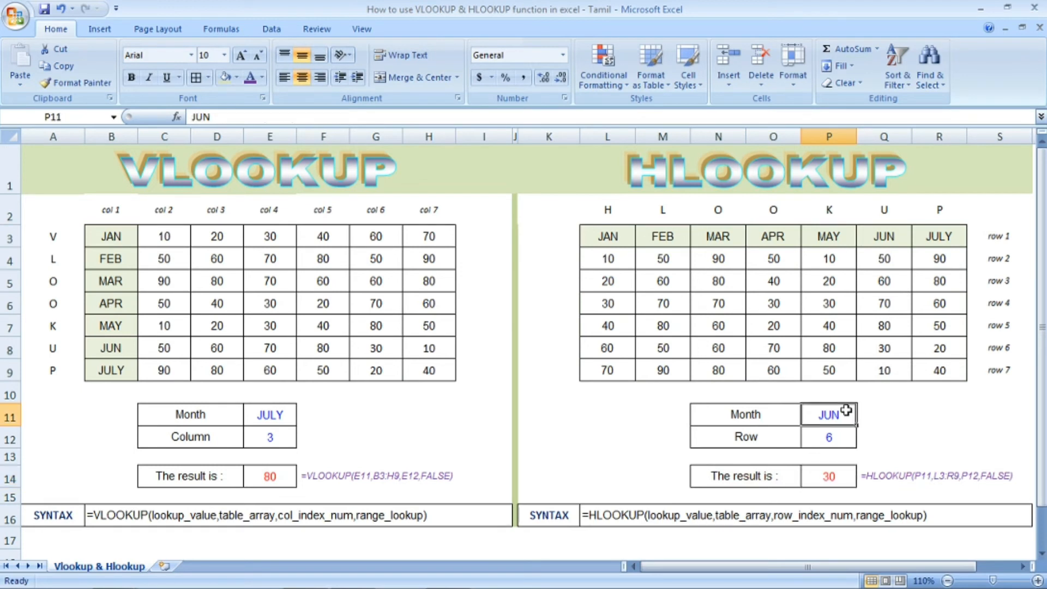
pyautogui.click(846, 439)
pyautogui.click(844, 473)
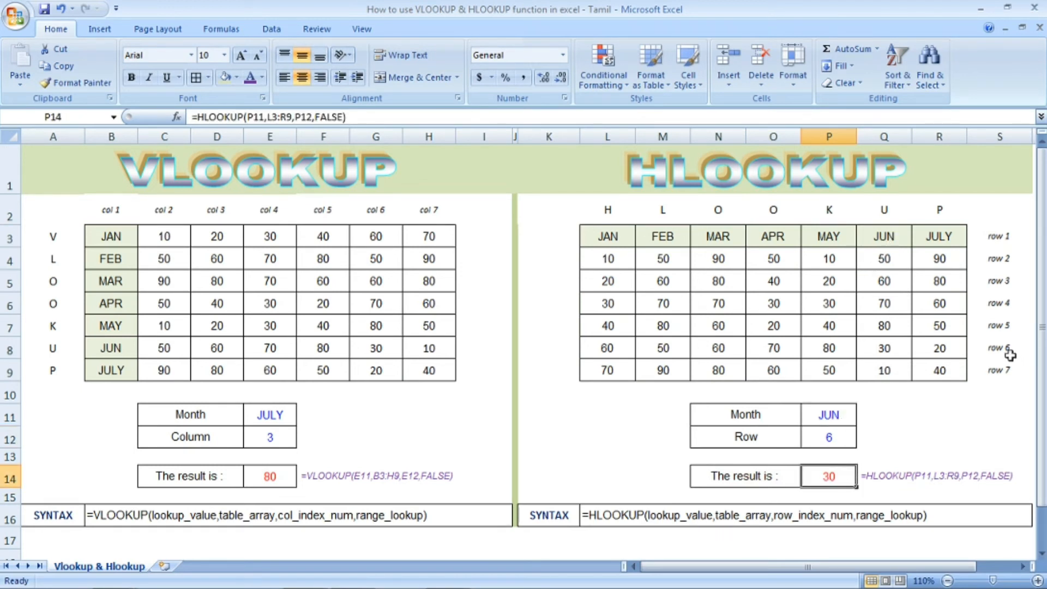
pyautogui.click(897, 352)
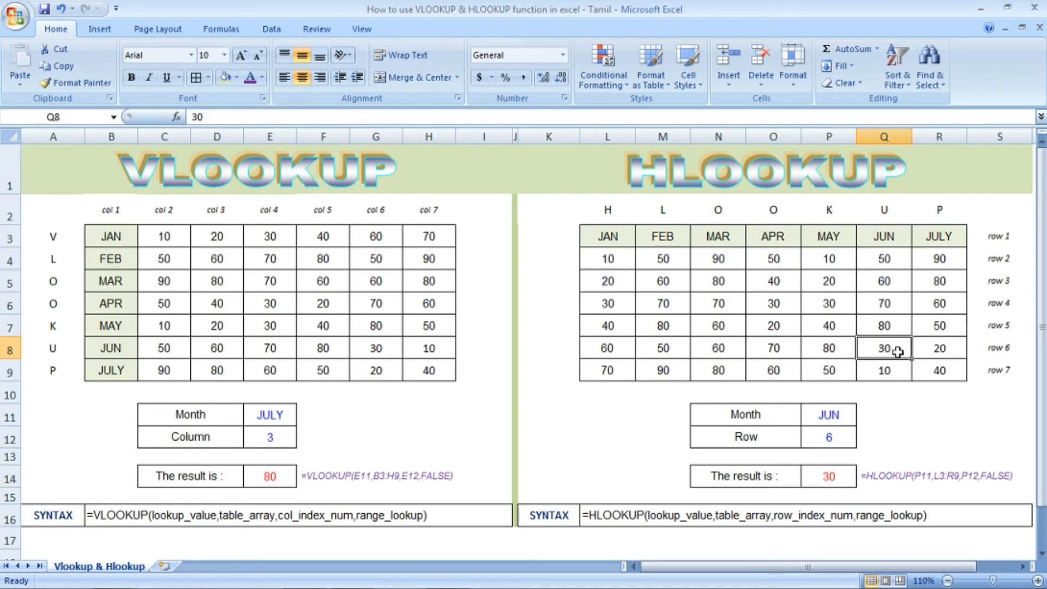
# - Change the HLOOKUP criteria to month MAR in P11 and row 7 in P12
pyautogui.click(822, 480)
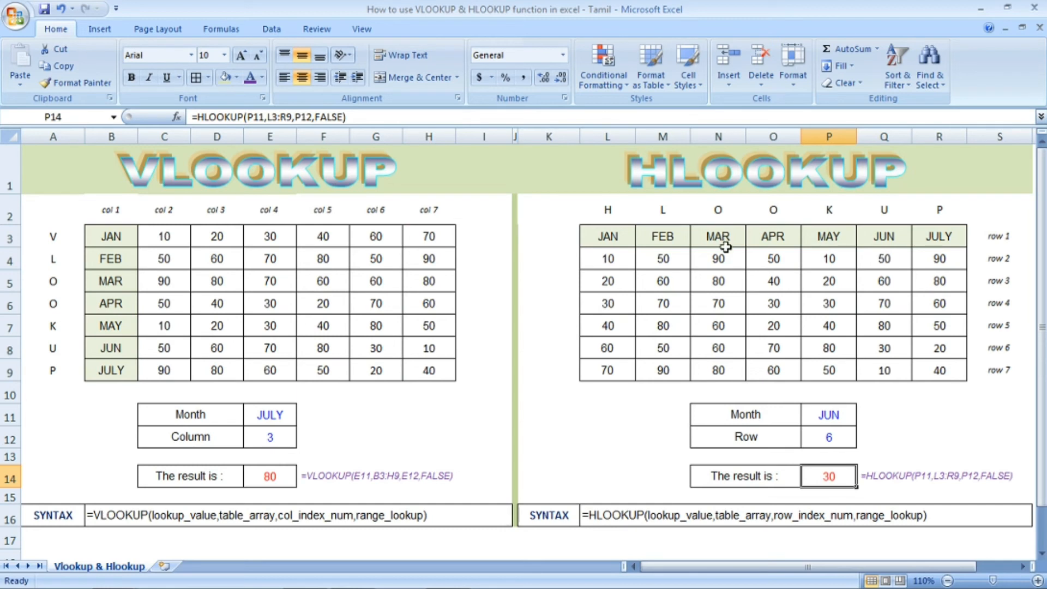
pyautogui.click(734, 373)
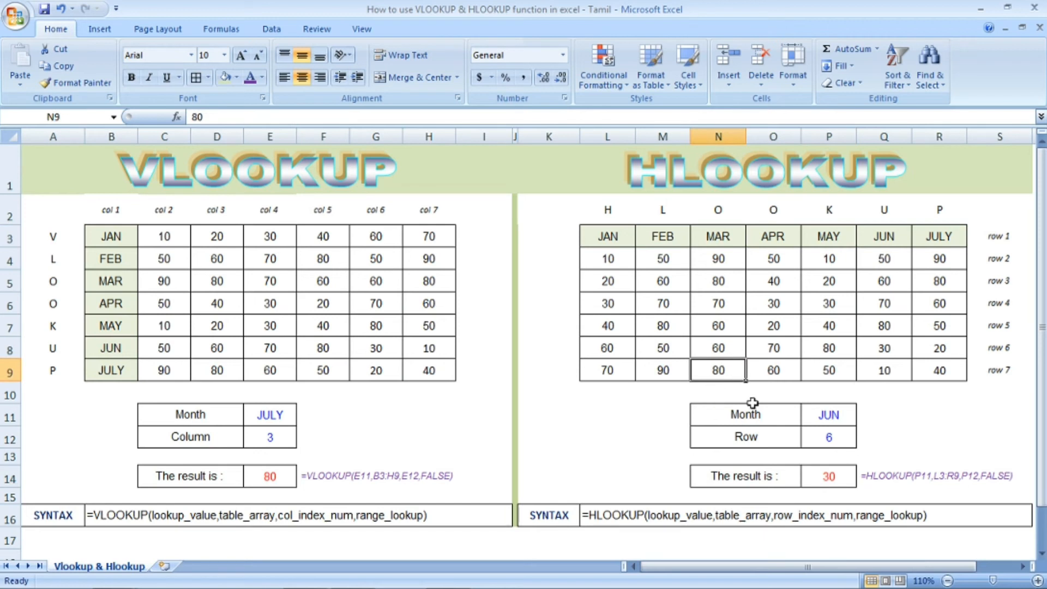
pyautogui.click(829, 416)
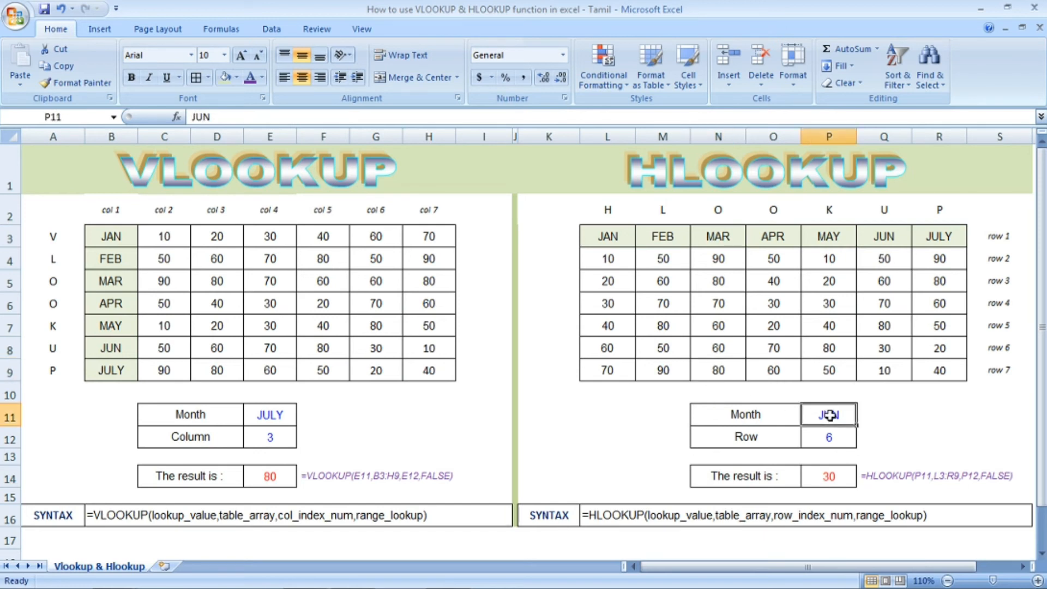
pyautogui.write('MAR')
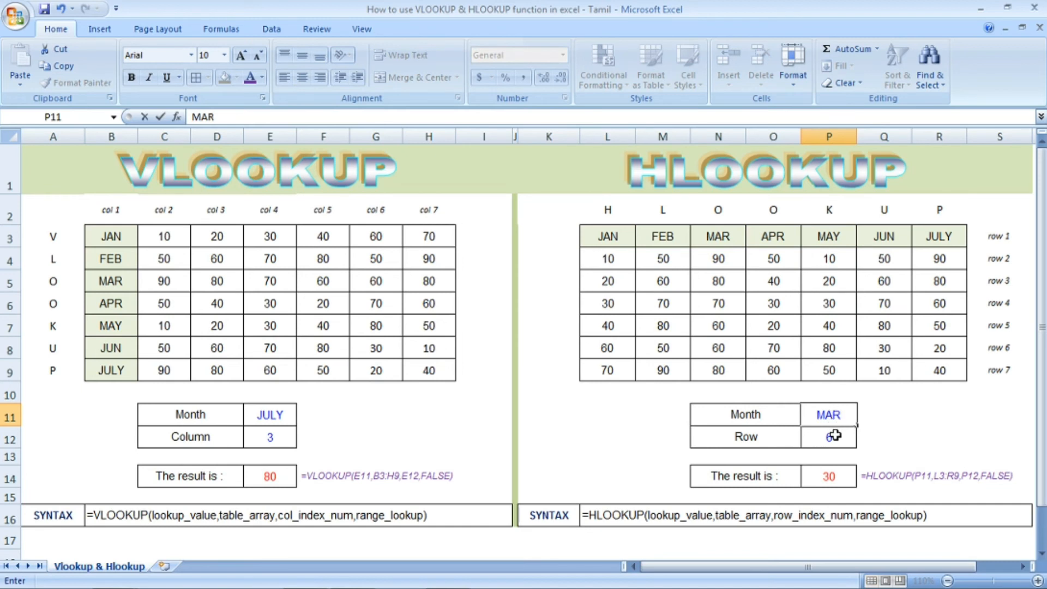
pyautogui.press('Return')
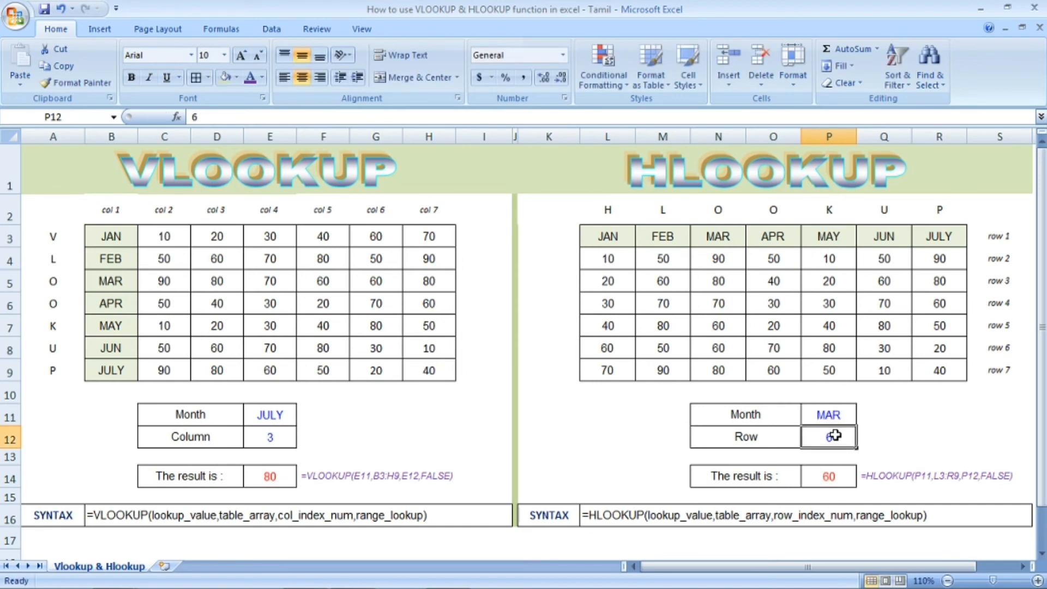
pyautogui.write('7')
pyautogui.press('Return')
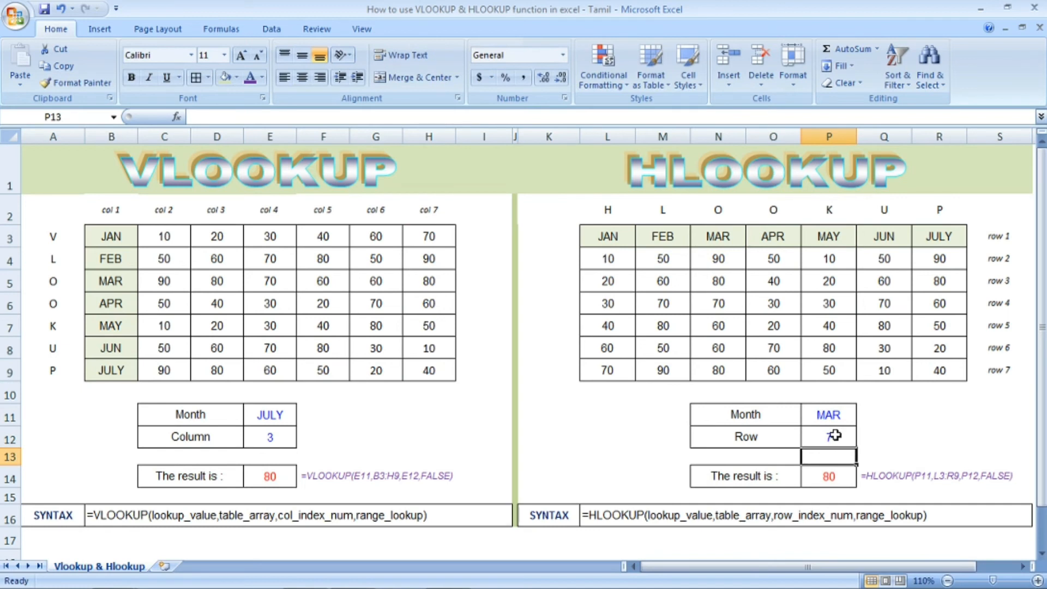
# - Compare the HLOOKUP result in P14 with the MAR column's row 7 value in the table
pyautogui.click(834, 435)
pyautogui.click(723, 370)
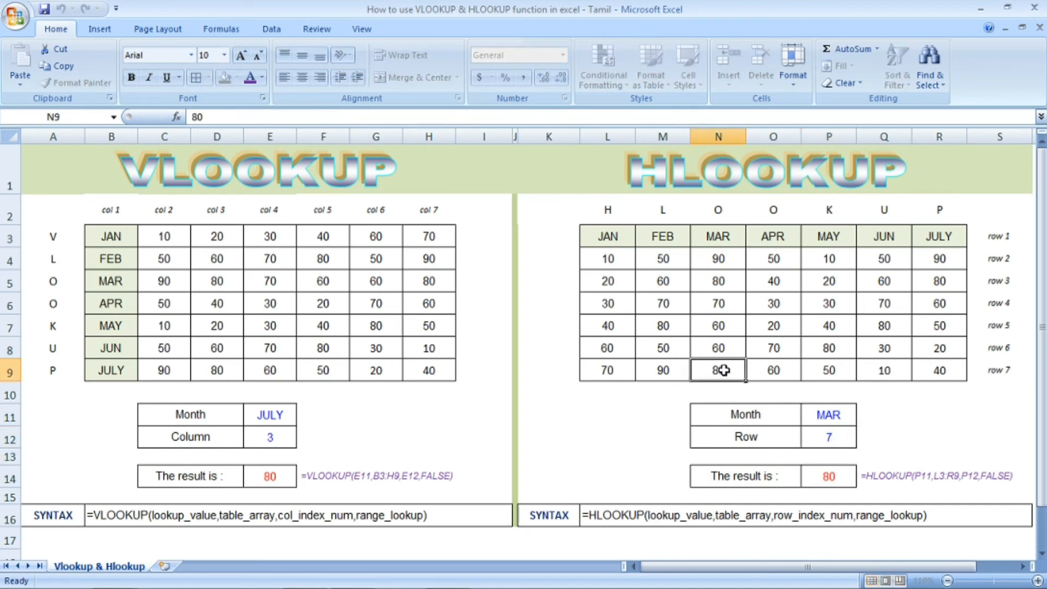
pyautogui.click(850, 477)
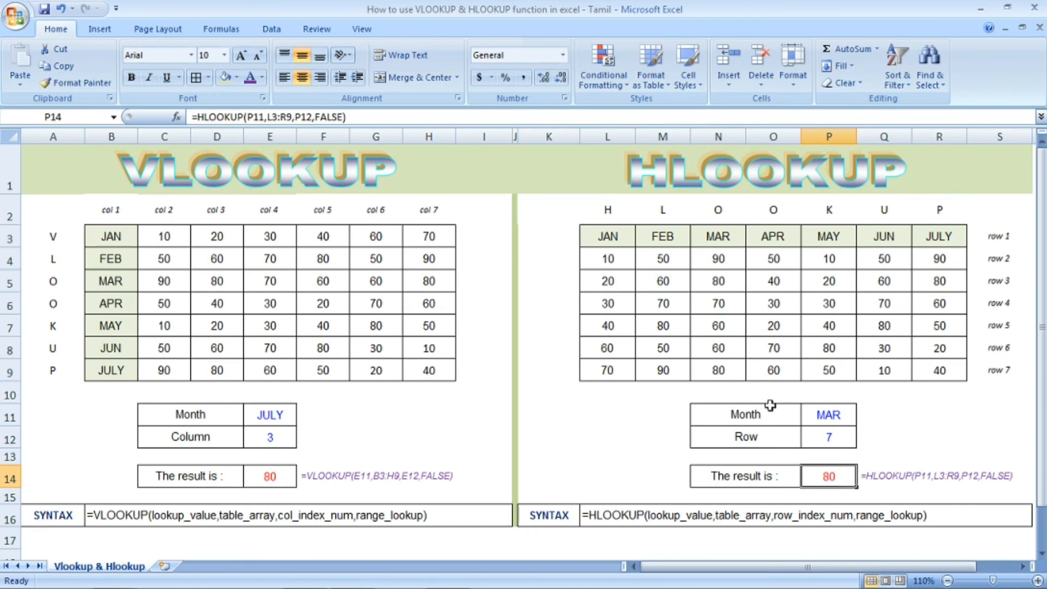
# - Set the HLOOKUP criteria to month JAN in P11 and row 3 in P12
pyautogui.click(595, 236)
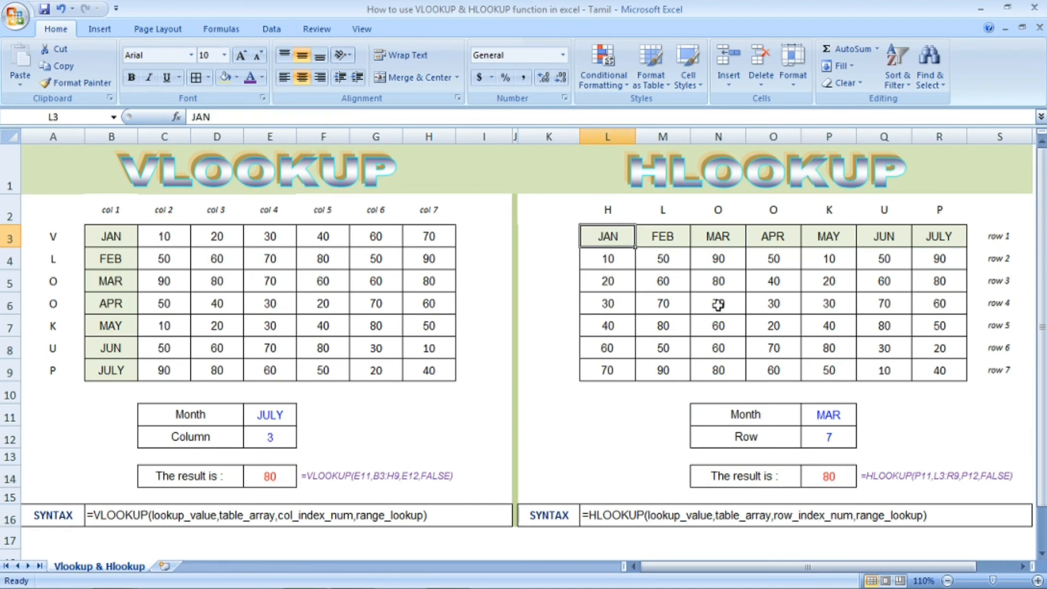
pyautogui.click(614, 281)
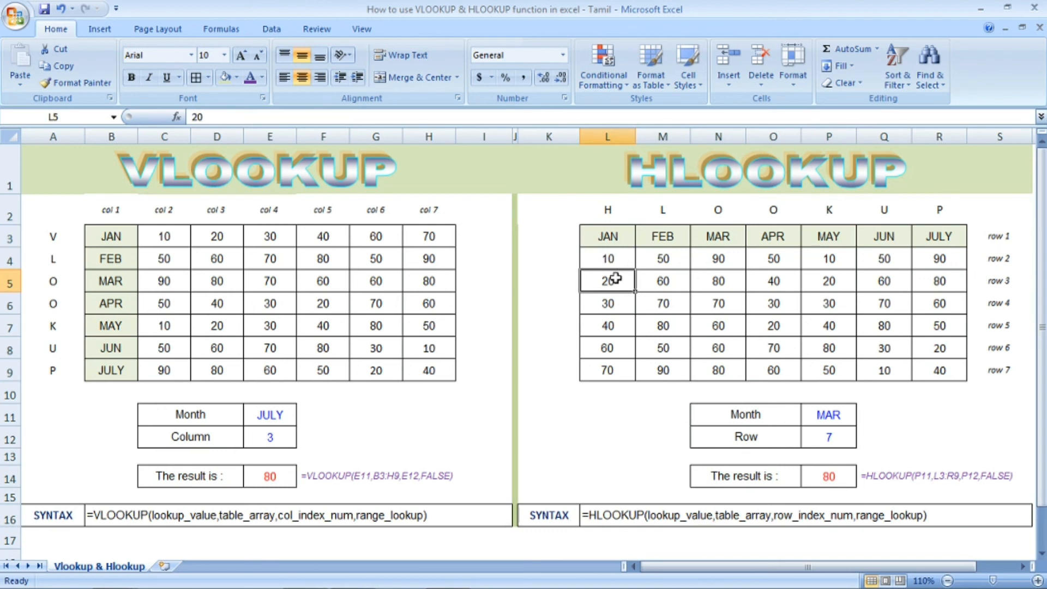
pyautogui.click(835, 417)
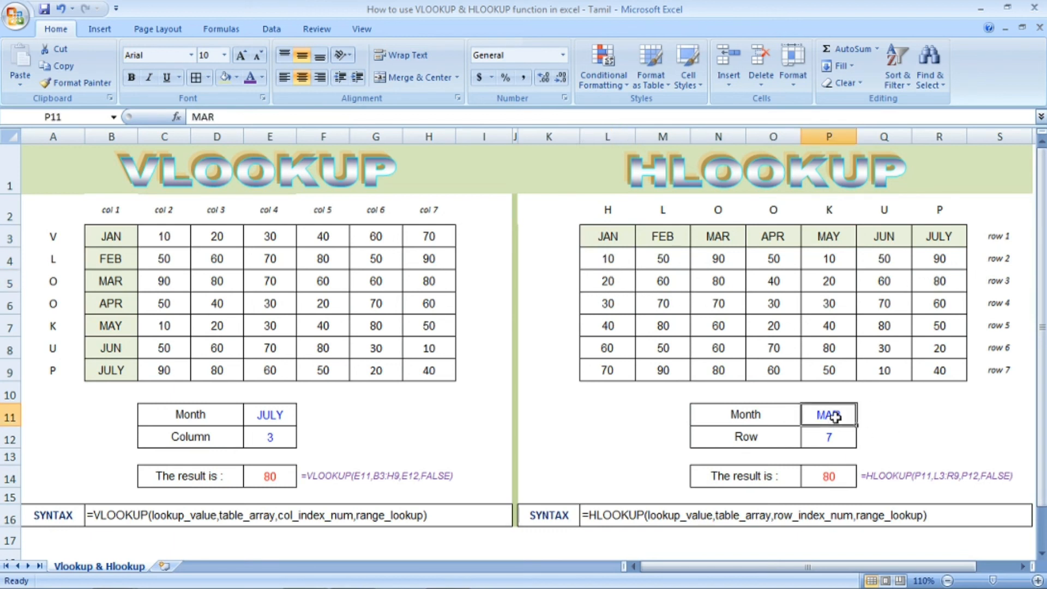
pyautogui.write('JAN')
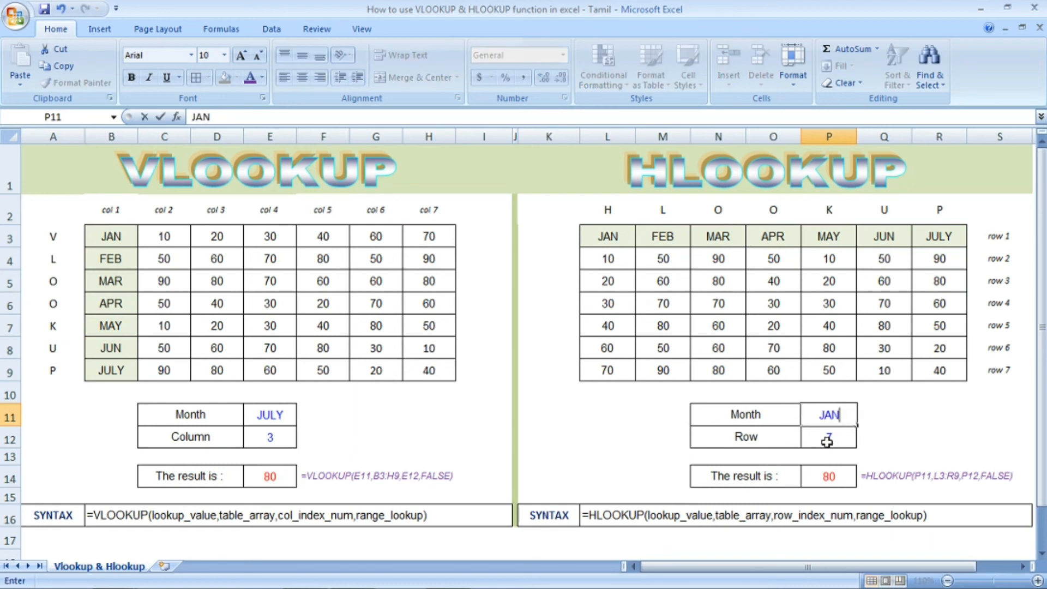
pyautogui.click(827, 438)
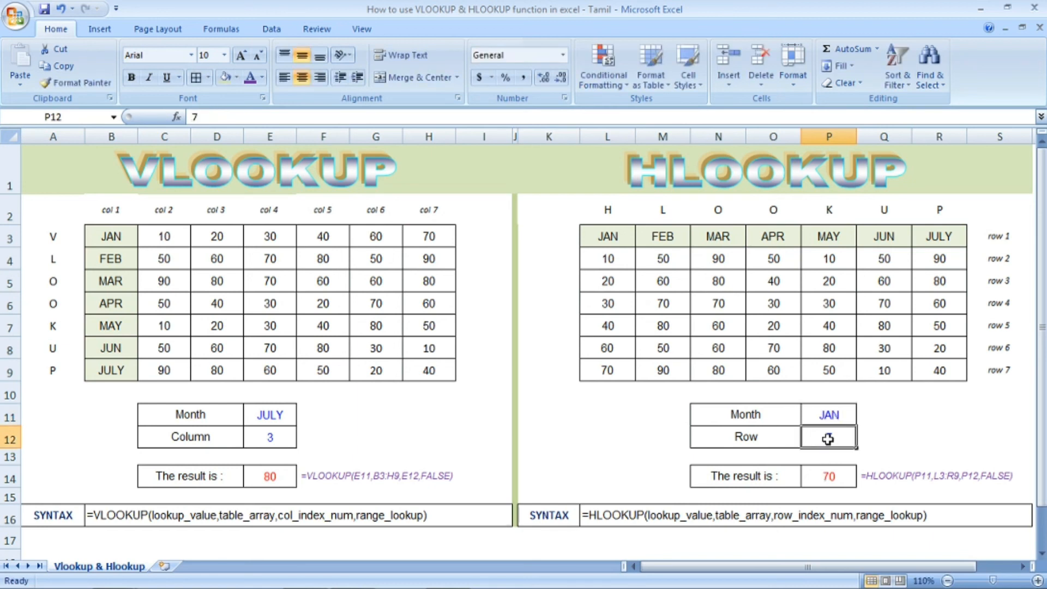
pyautogui.write('3')
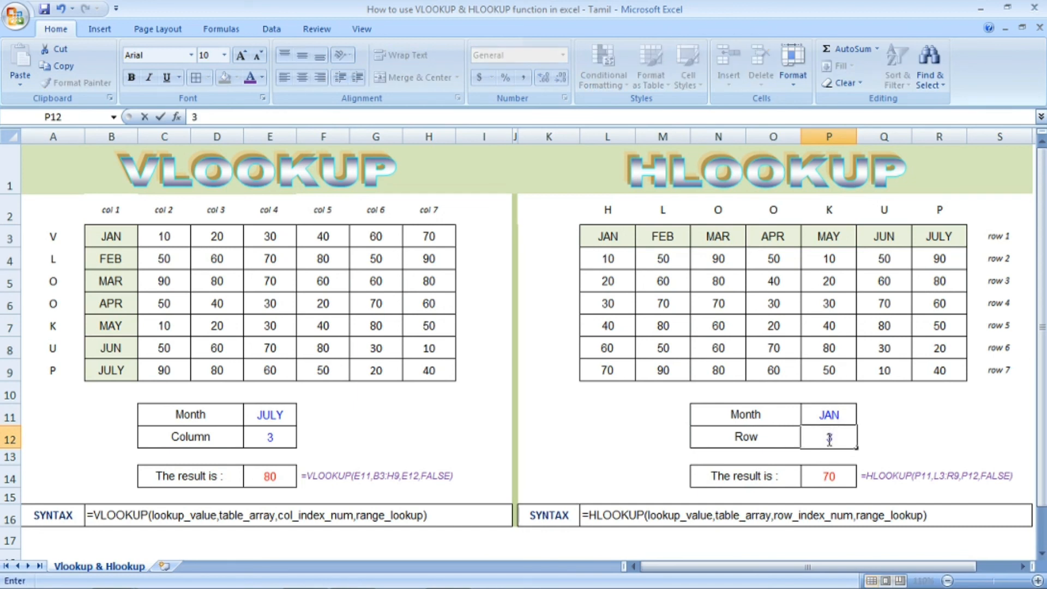
pyautogui.press('Return')
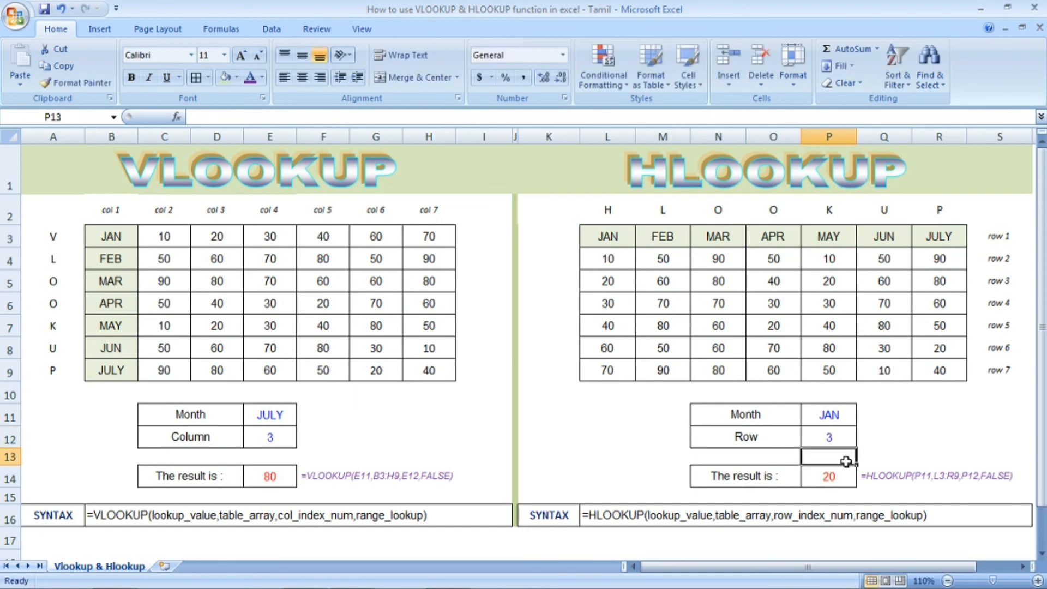
# - Check the HLOOKUP result in P14 against the JAN column's row 3 value in the table
pyautogui.click(838, 475)
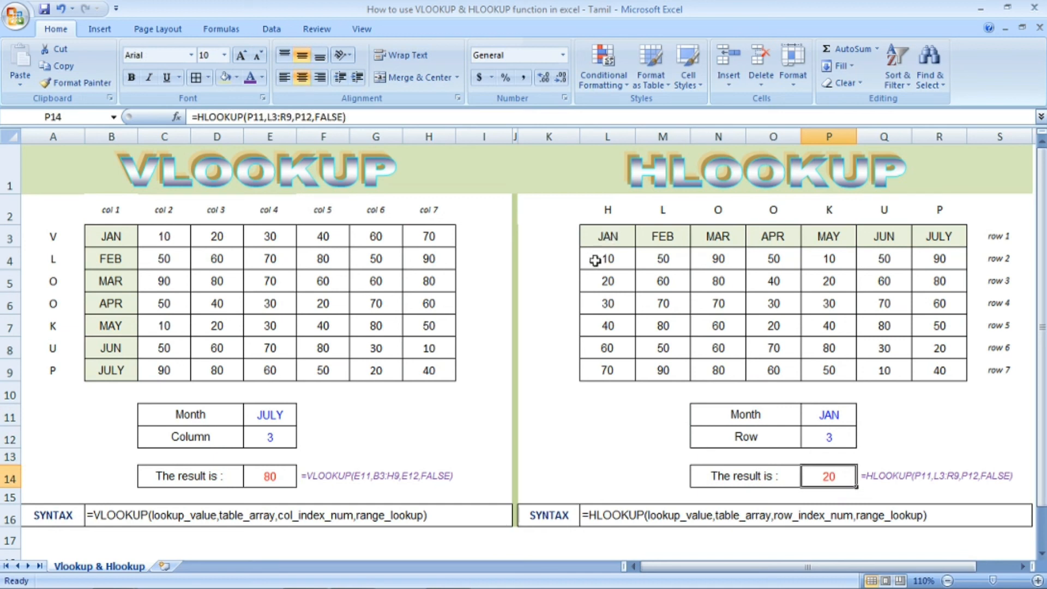
pyautogui.click(599, 281)
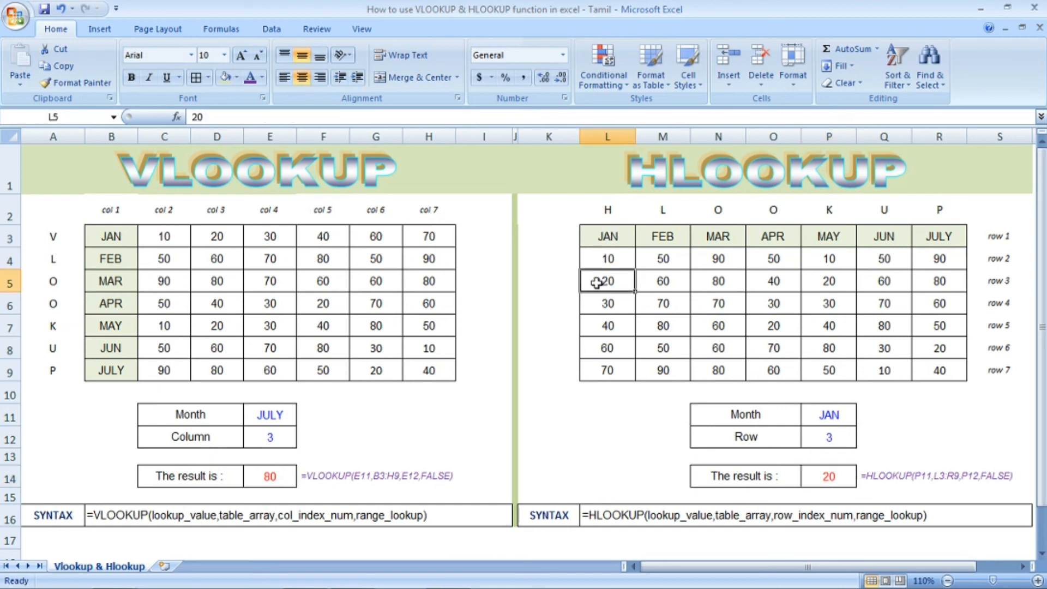
pyautogui.click(841, 478)
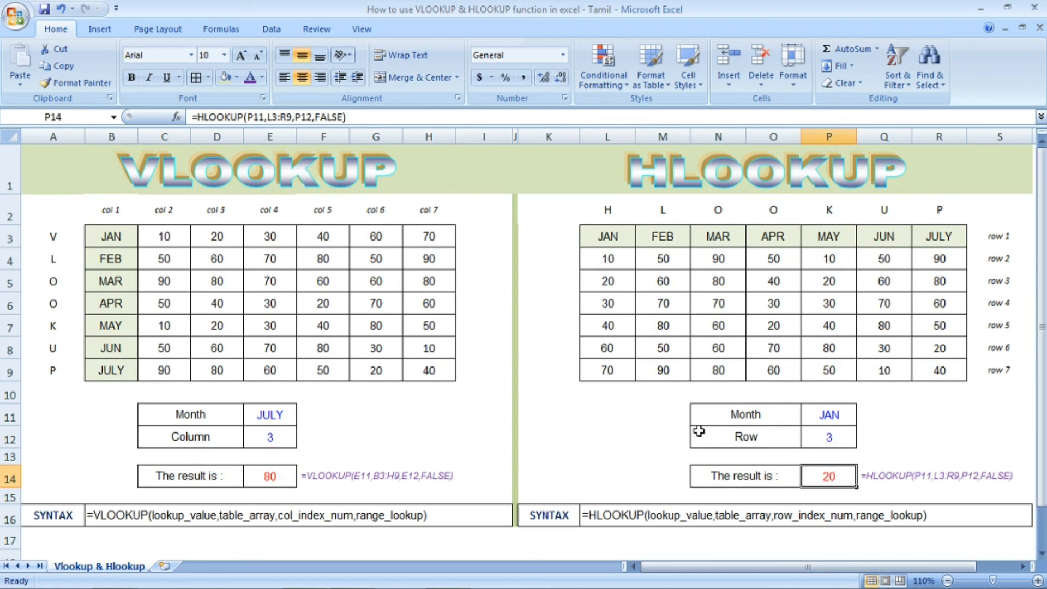
pyautogui.click(375, 282)
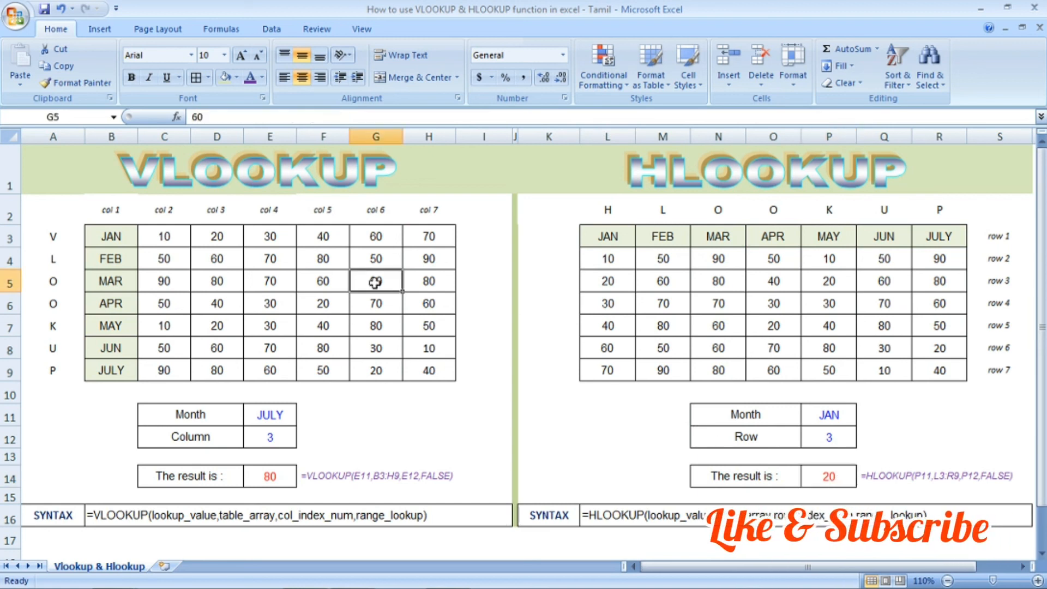
pyautogui.click(676, 263)
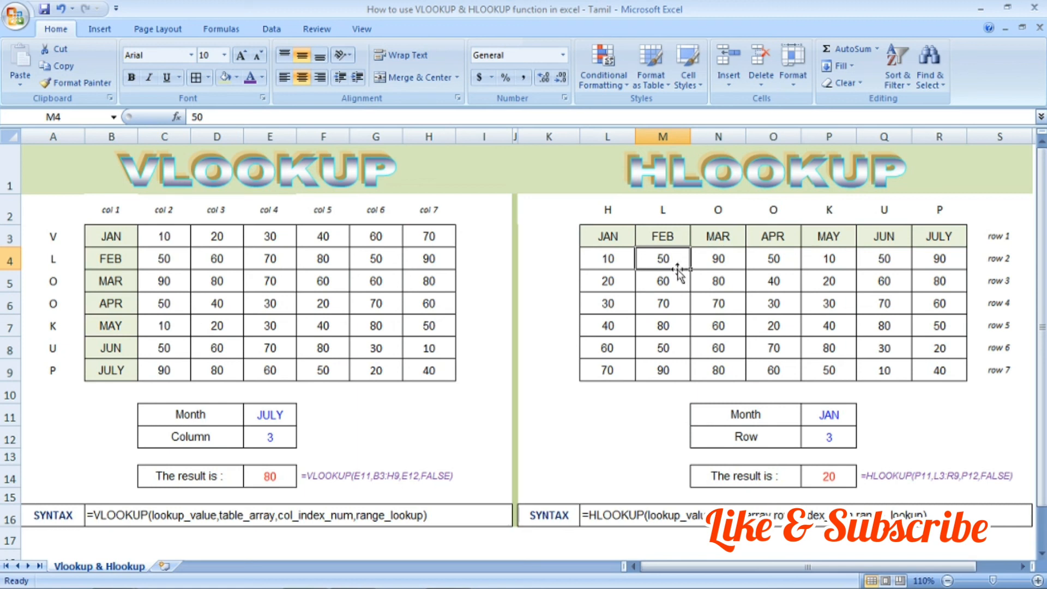
pyautogui.click(651, 306)
pyautogui.click(384, 281)
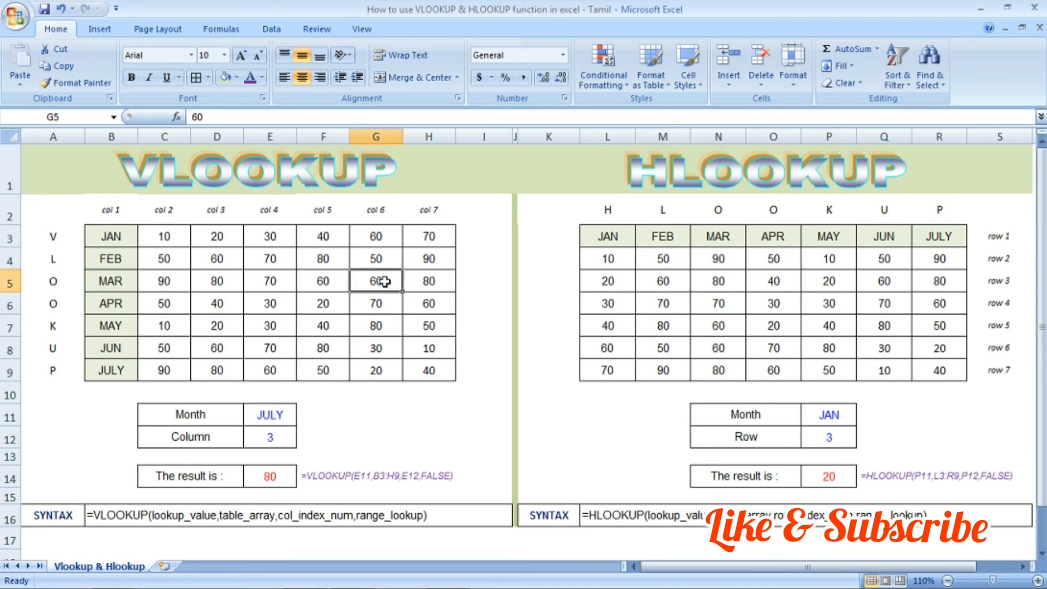
pyautogui.click(203, 470)
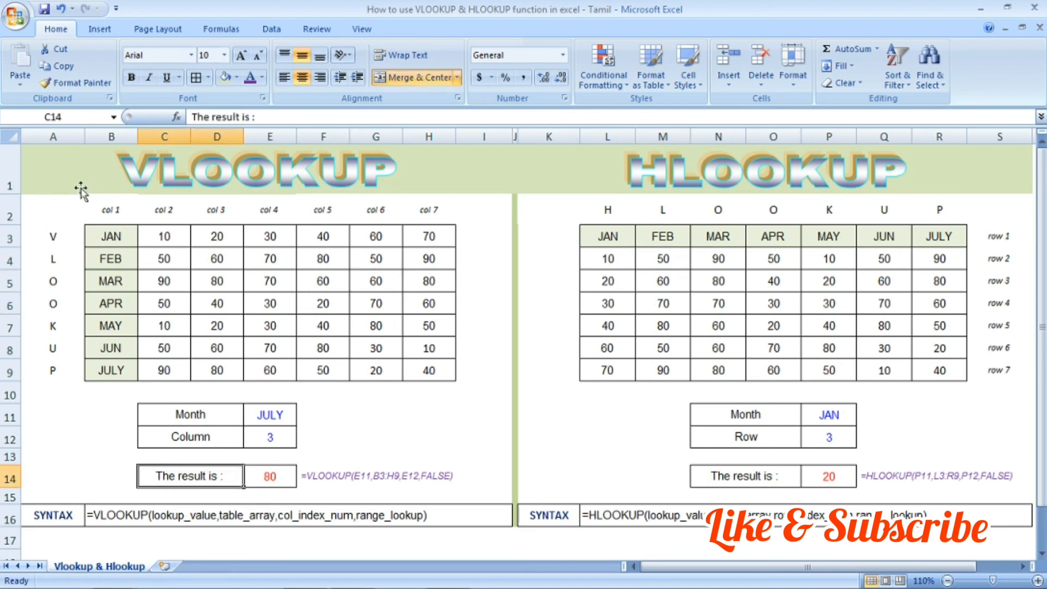
pyautogui.click(57, 169)
pyautogui.click(132, 521)
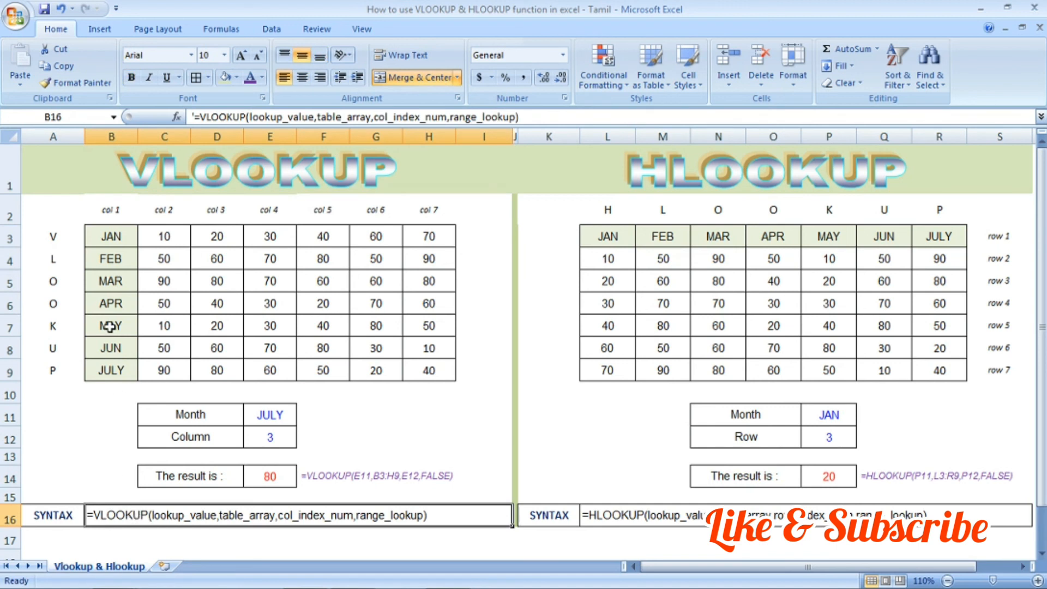
pyautogui.click(281, 303)
pyautogui.click(710, 323)
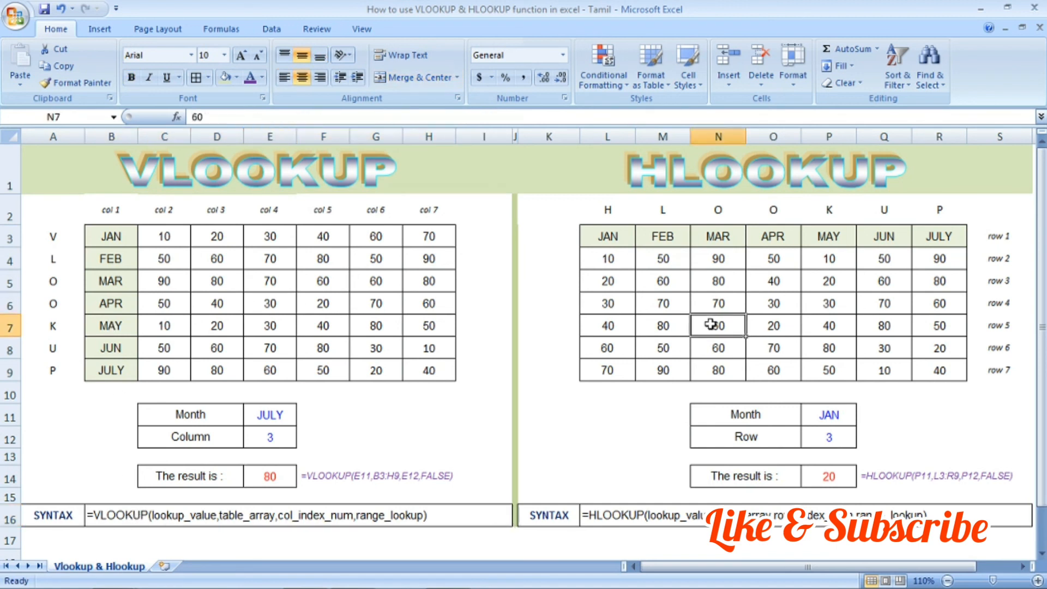
pyautogui.click(670, 236)
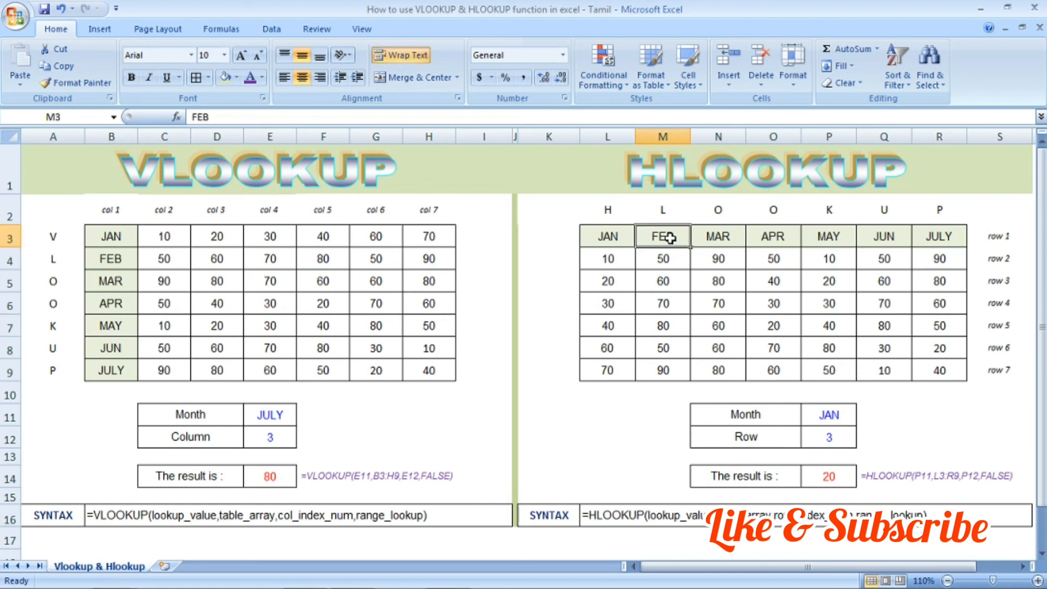
pyautogui.click(54, 154)
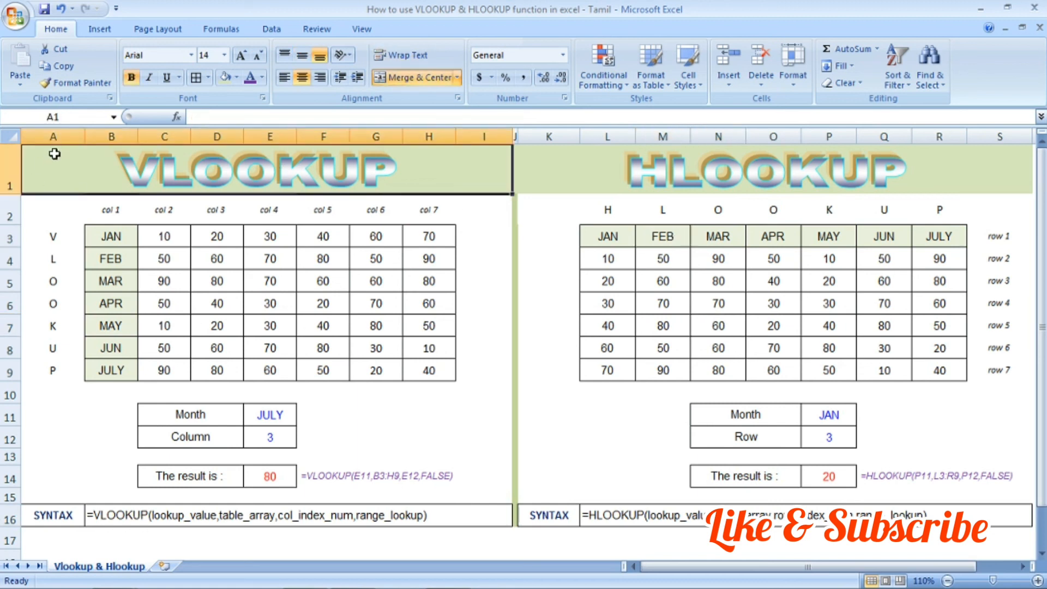